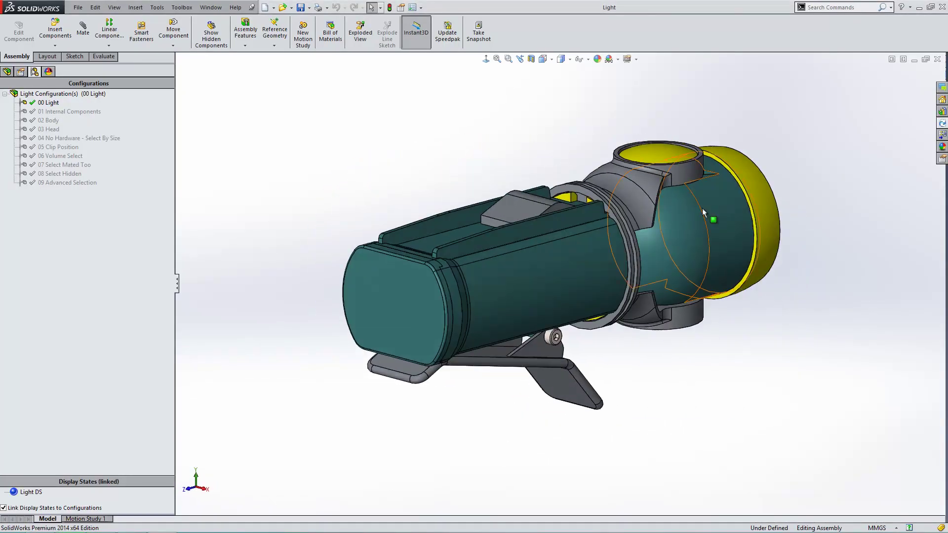
Select all assembly components, then activate the 01 Internal Components configuration.
{"action": "left_click", "coordinate": [380, 7]}
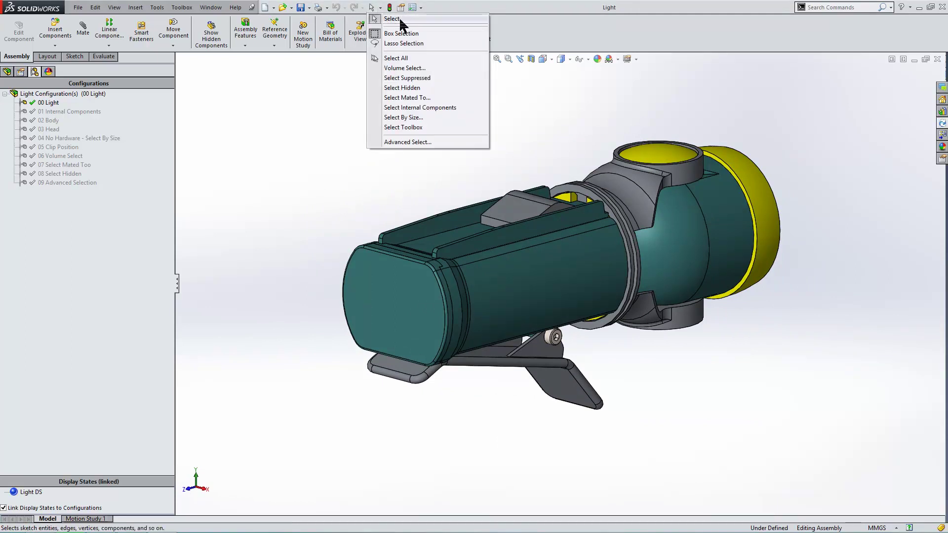
{"action": "left_click", "coordinate": [408, 56]}
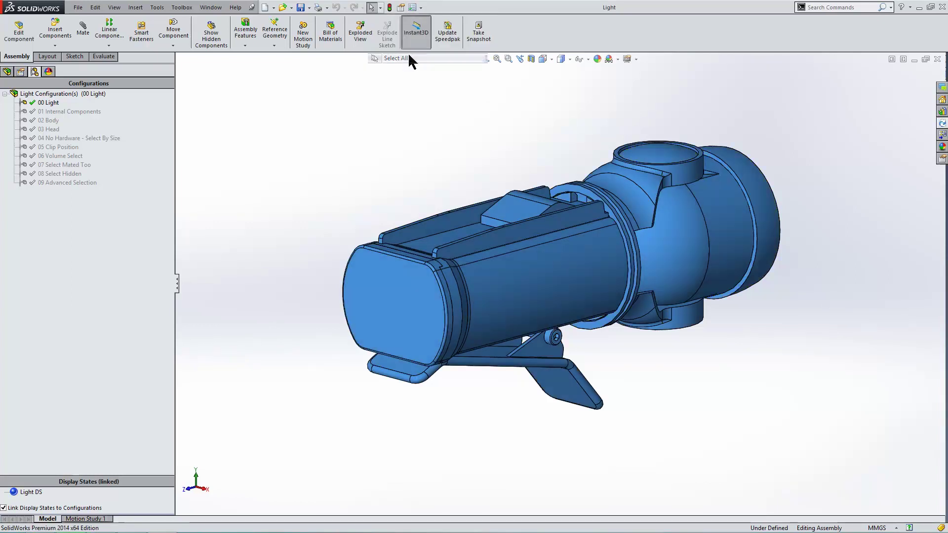
{"action": "left_click", "coordinate": [7, 72]}
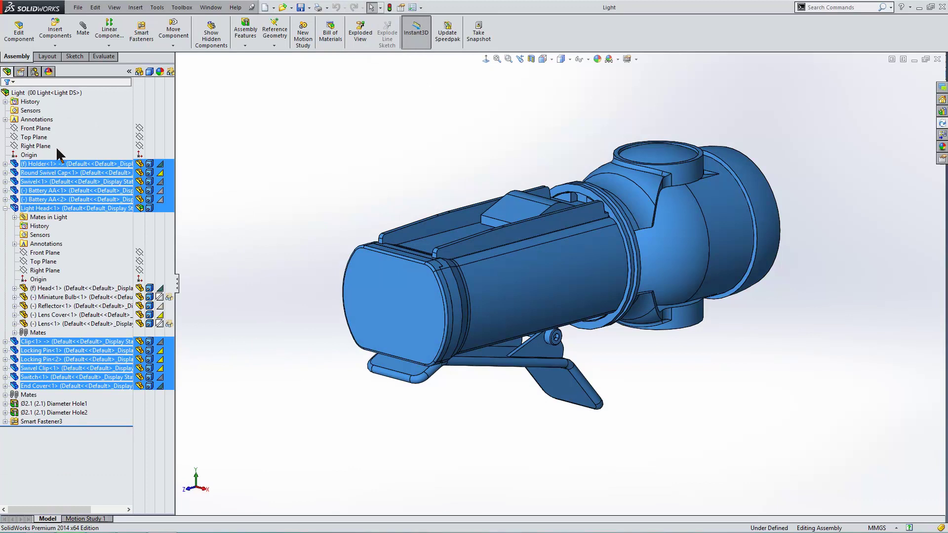
{"action": "left_click", "coordinate": [35, 71]}
{"action": "left_click", "coordinate": [58, 112]}
{"action": "double_click", "coordinate": [57, 112]}
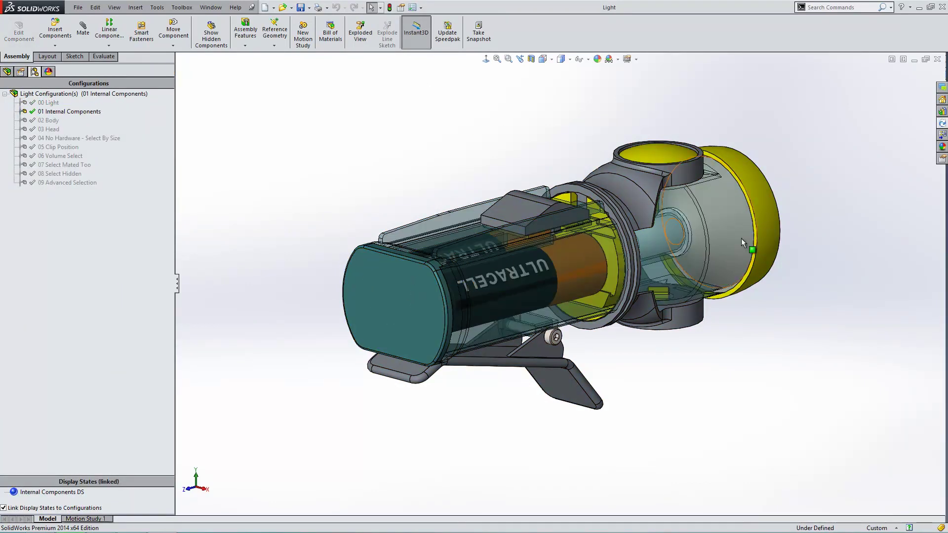
Use Select Internal Components to hide the batteries, miniature bulb and reflector.
{"action": "left_click", "coordinate": [380, 8]}
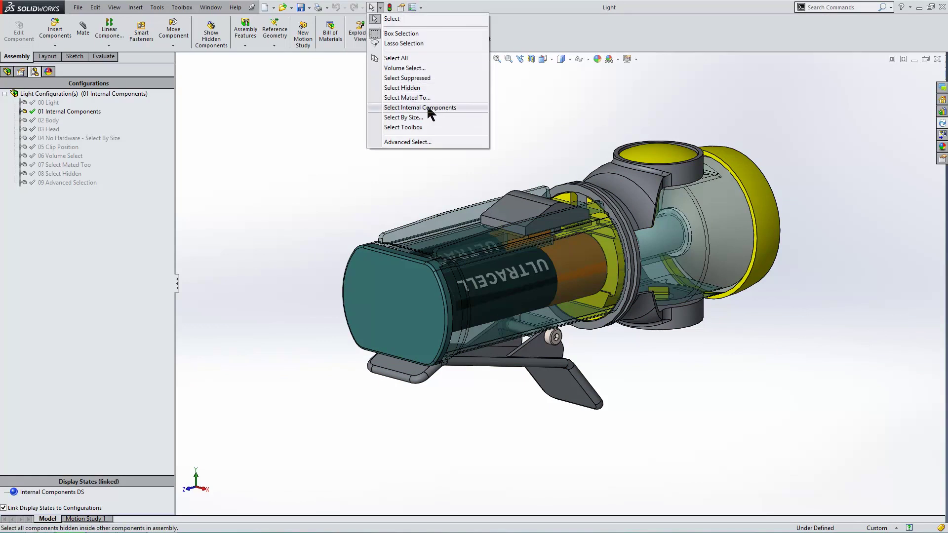
{"action": "left_click", "coordinate": [428, 108]}
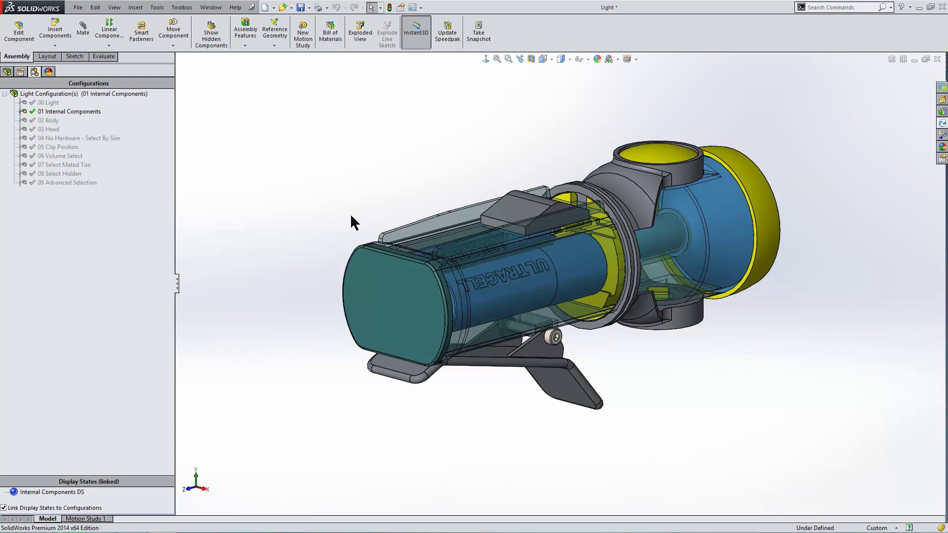
{"action": "left_click", "coordinate": [7, 72]}
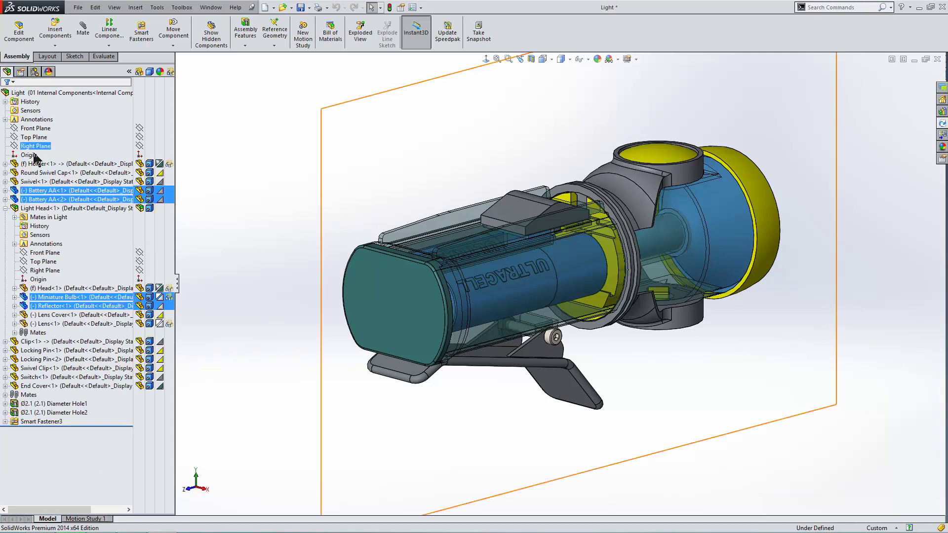
{"action": "right_click", "coordinate": [63, 196]}
{"action": "left_click", "coordinate": [91, 167]}
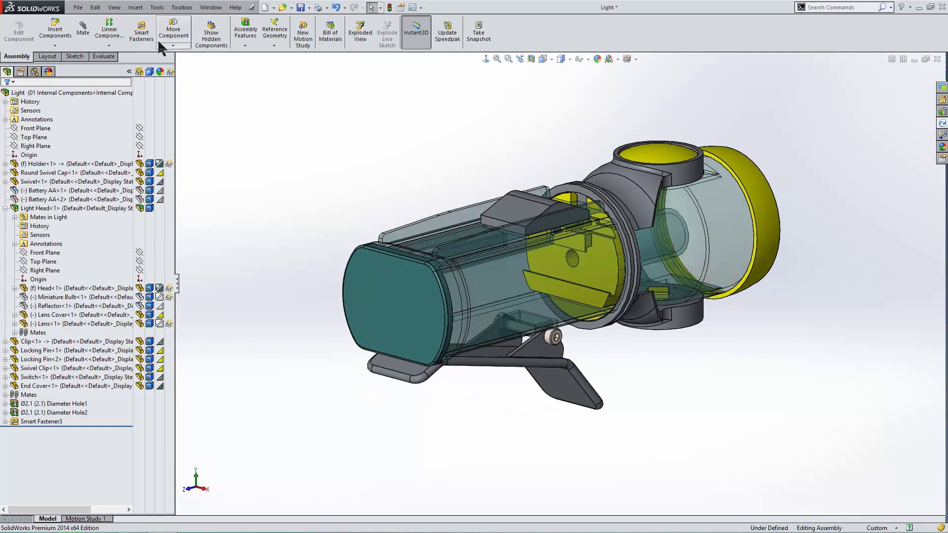
{"action": "left_click", "coordinate": [34, 72]}
{"action": "left_click", "coordinate": [48, 120]}
Activate 02 Body, view it from the right, and hide the whole Light Head sub-assembly.
{"action": "double_click", "coordinate": [48, 121]}
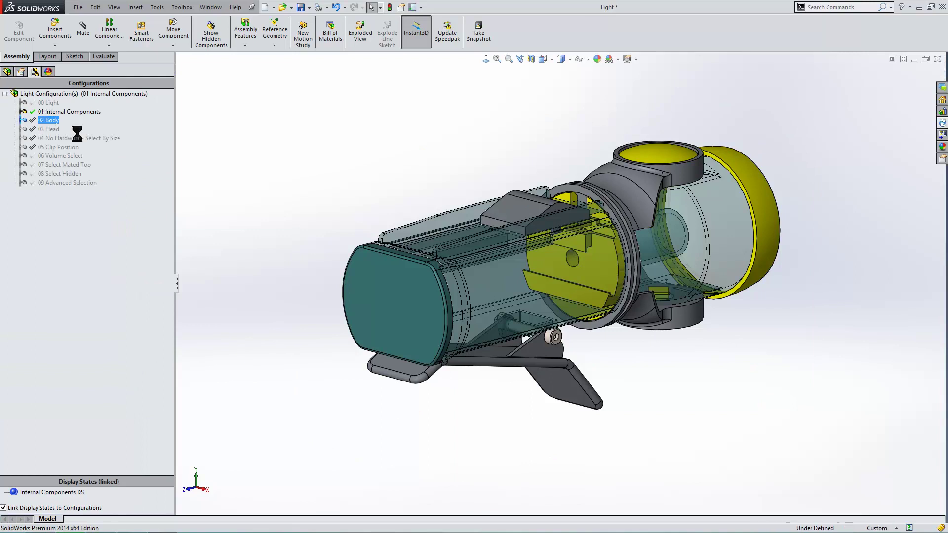
{"action": "key", "text": "ctrl+4"}
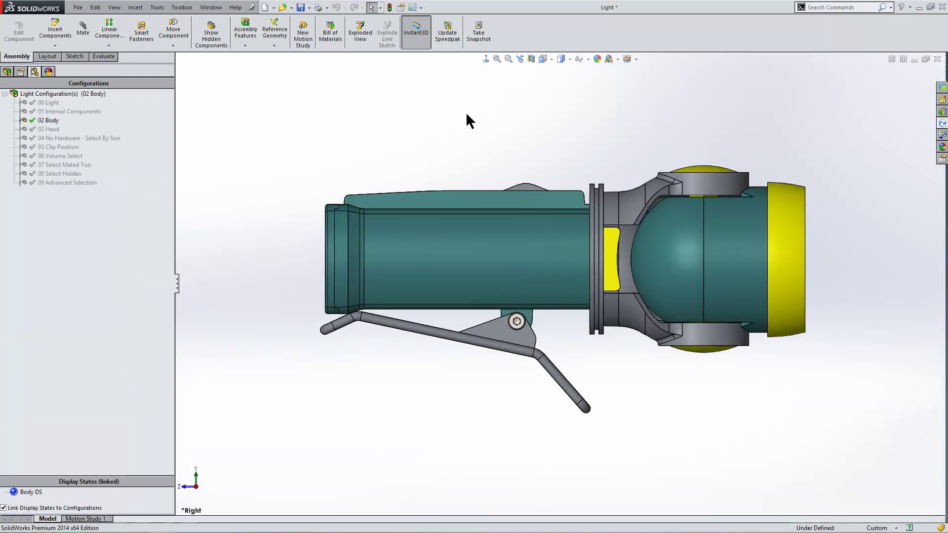
{"action": "right_click", "coordinate": [728, 230]}
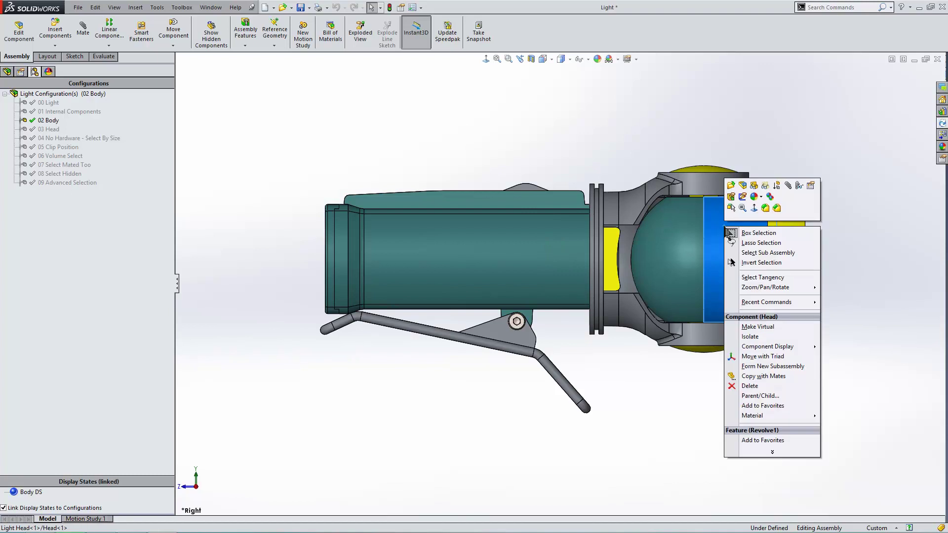
{"action": "left_click", "coordinate": [773, 253]}
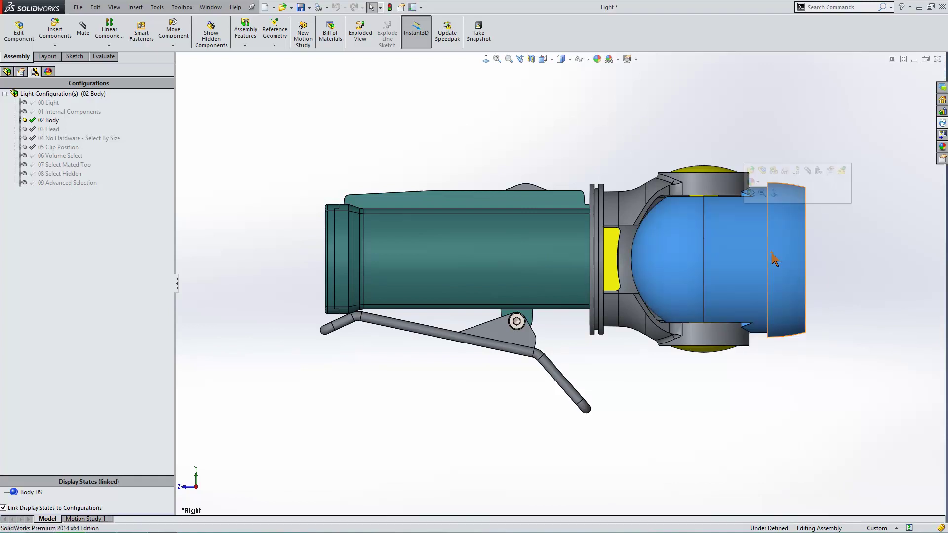
{"action": "left_click", "coordinate": [6, 72]}
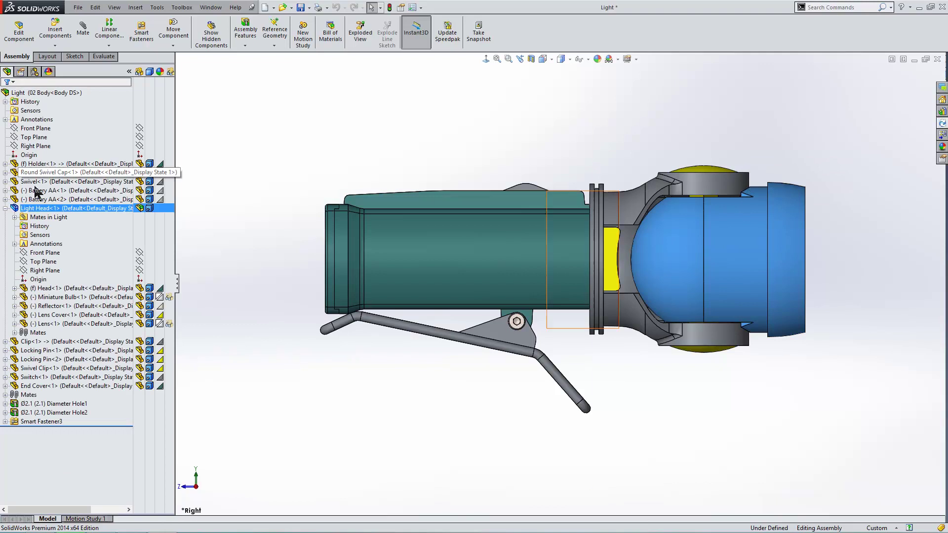
{"action": "left_click", "coordinate": [141, 209]}
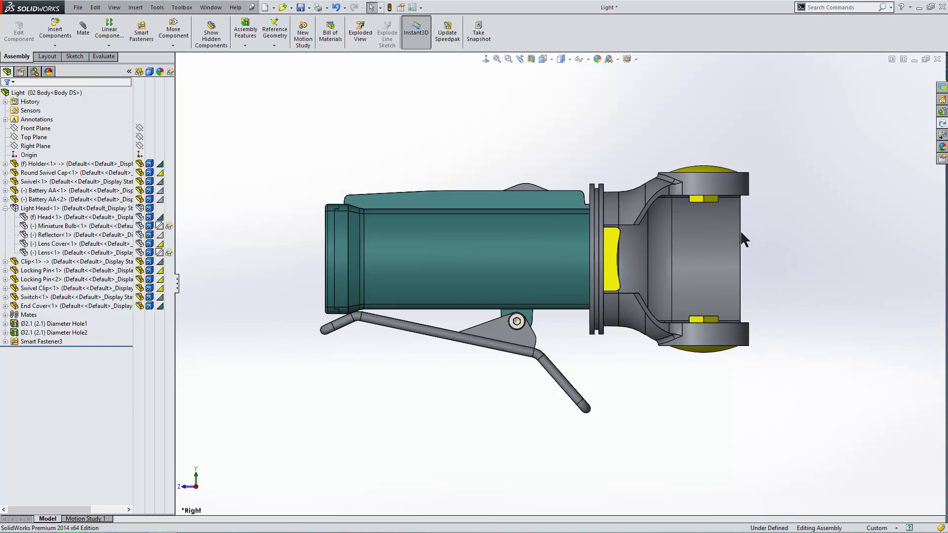
Box-select the two locking pins and hide them.
{"action": "left_click", "coordinate": [380, 8]}
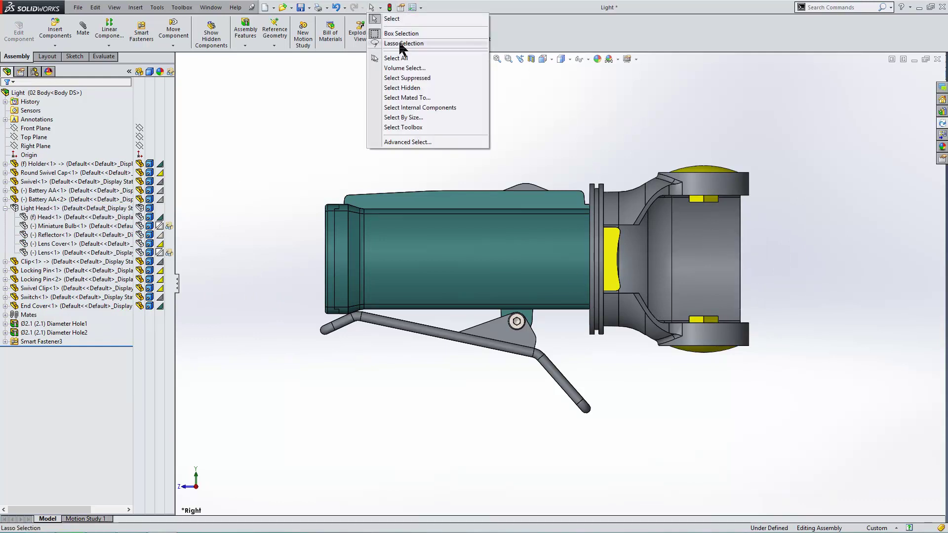
{"action": "left_click", "coordinate": [642, 105]}
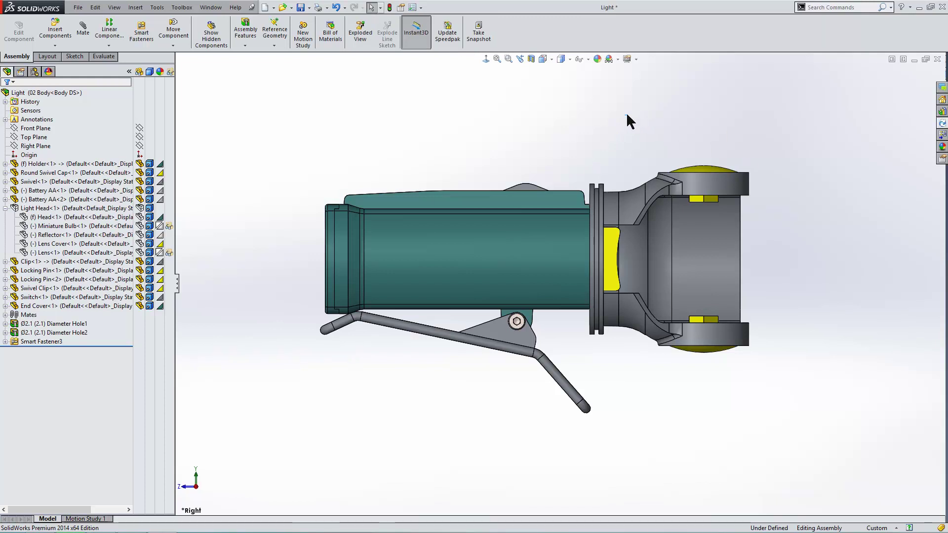
{"action": "left_click_drag", "start_coordinate": [625, 115], "coordinate": [790, 410]}
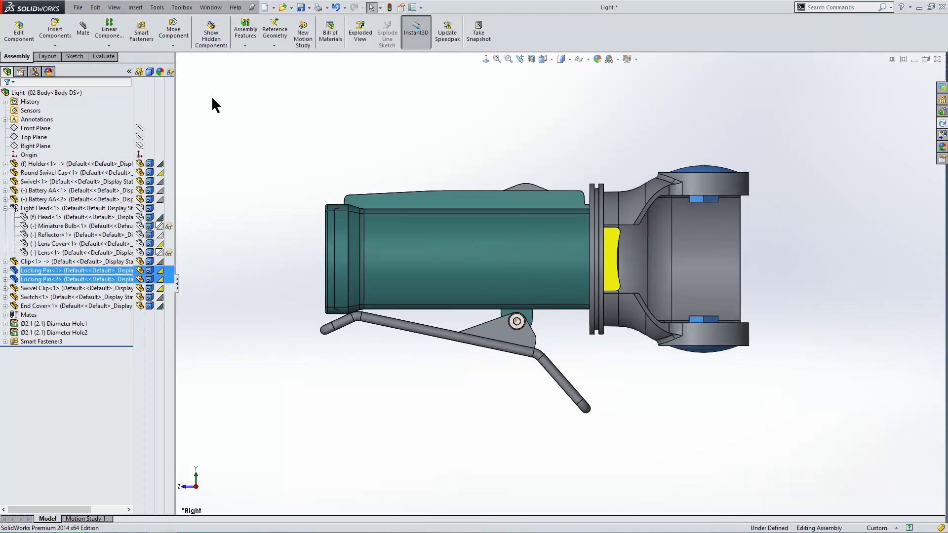
{"action": "right_click", "coordinate": [94, 271]}
{"action": "key", "text": "Escape"}
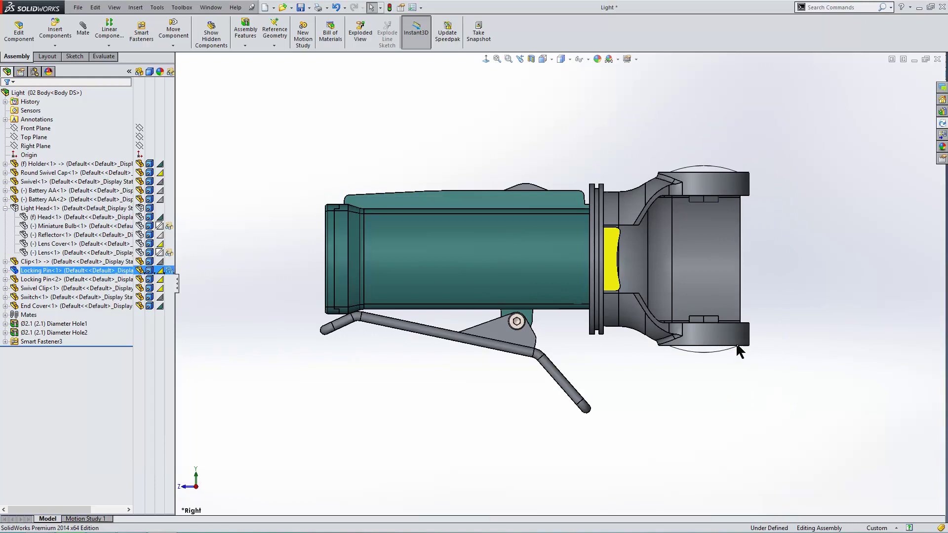
Select the Swivel part with a crossing box and hide it.
{"action": "left_click", "coordinate": [787, 407]}
{"action": "left_click_drag", "start_coordinate": [799, 411], "coordinate": [637, 116]}
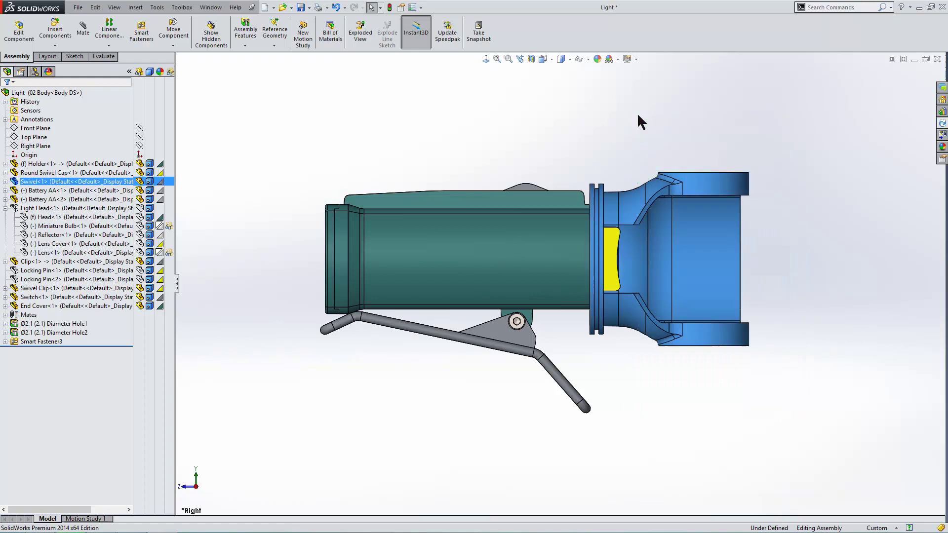
{"action": "left_click", "coordinate": [140, 182]}
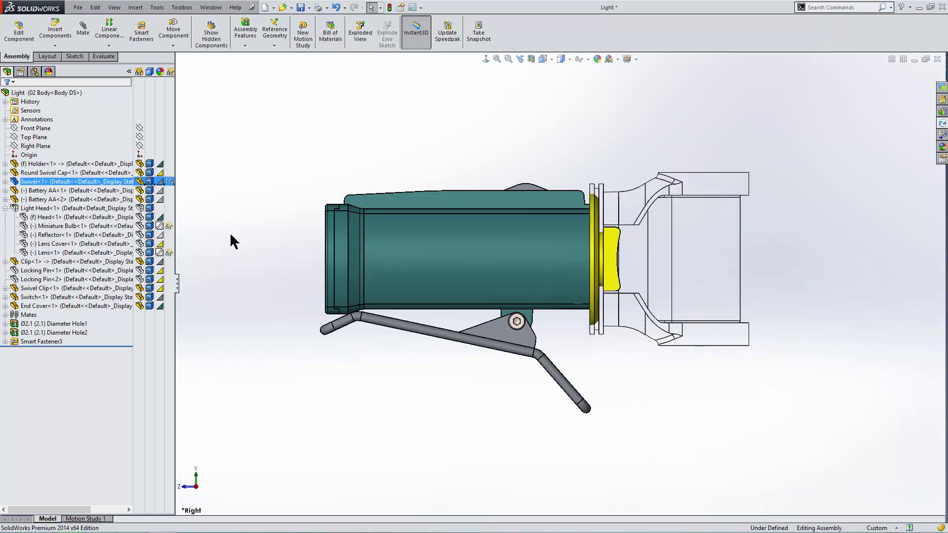
{"action": "middle_click_drag", "start_coordinate": [253, 245], "coordinate": [609, 293]}
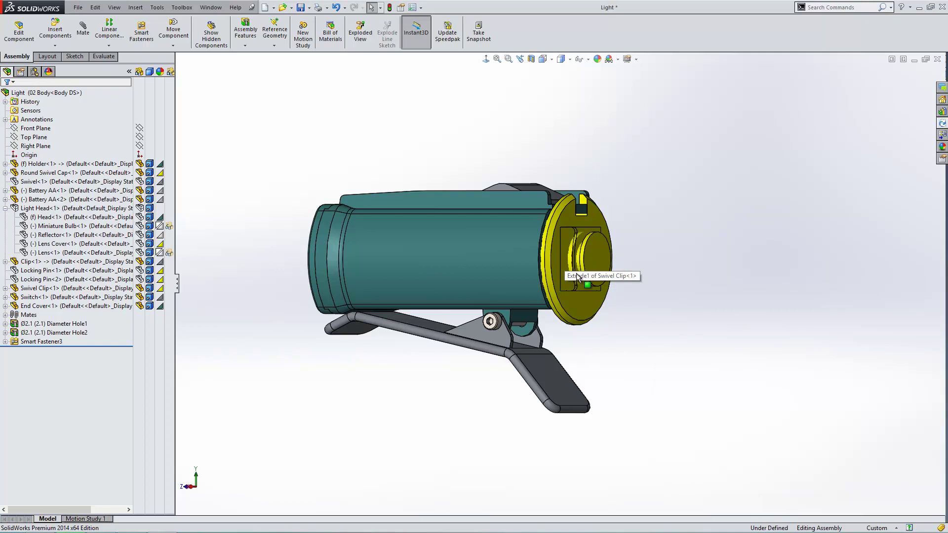
Hide the Swivel Clip, switch to a dimetric view, and show the configurations list.
{"action": "key", "text": "Tab"}
{"action": "key", "text": "Tab"}
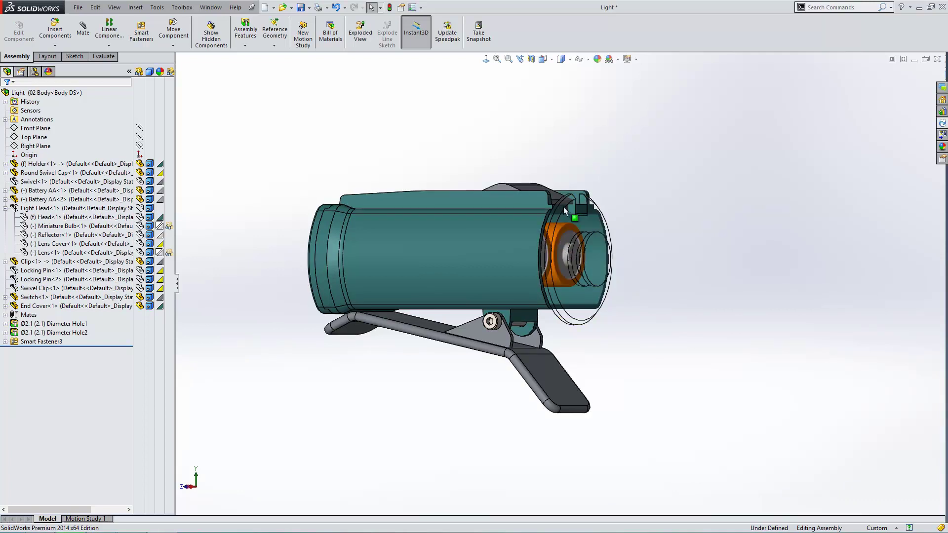
{"action": "left_click", "coordinate": [589, 266]}
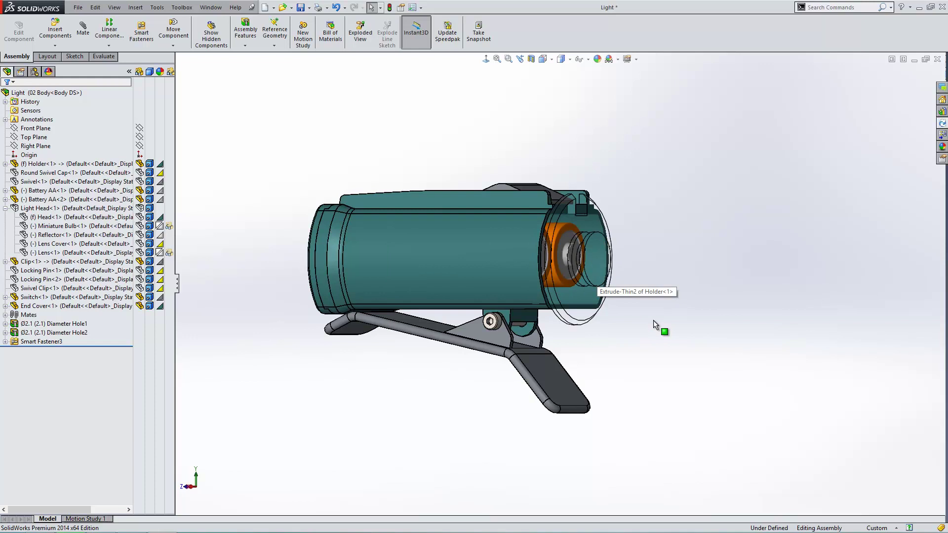
{"action": "key", "text": "ctrl+7"}
{"action": "left_click", "coordinate": [35, 72]}
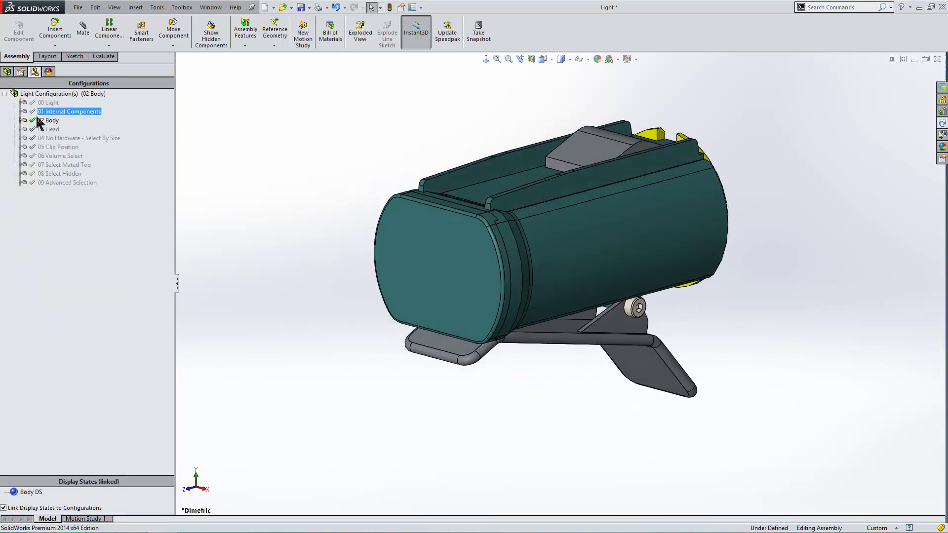
Activate 03 Head and select the whole Light Head subassembly.
{"action": "double_click", "coordinate": [49, 129]}
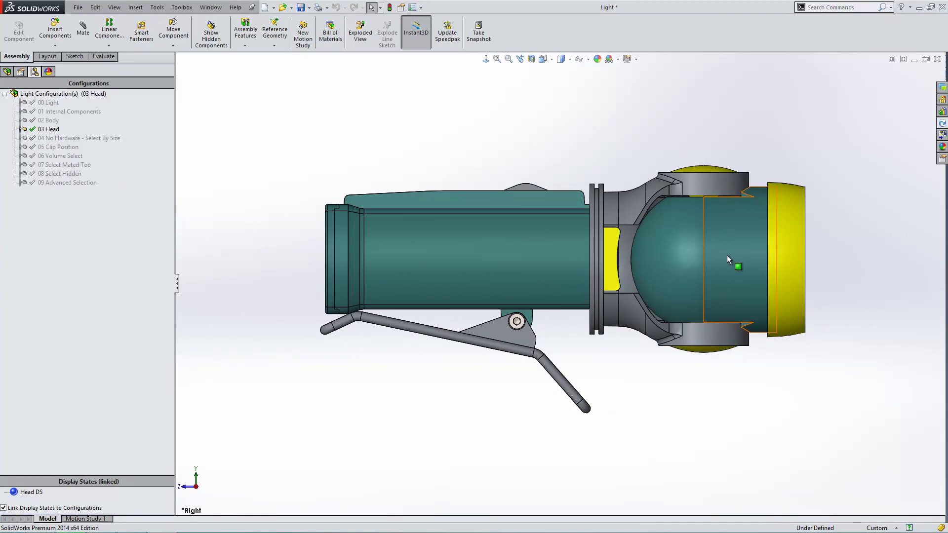
{"action": "left_click", "coordinate": [728, 236]}
{"action": "right_click", "coordinate": [730, 241]}
{"action": "left_click", "coordinate": [773, 258]}
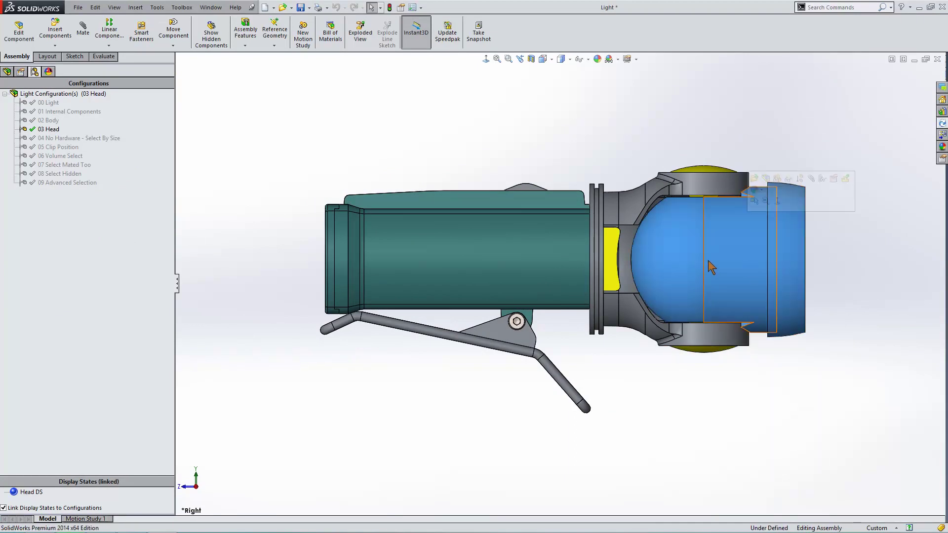
{"action": "left_click", "coordinate": [8, 72]}
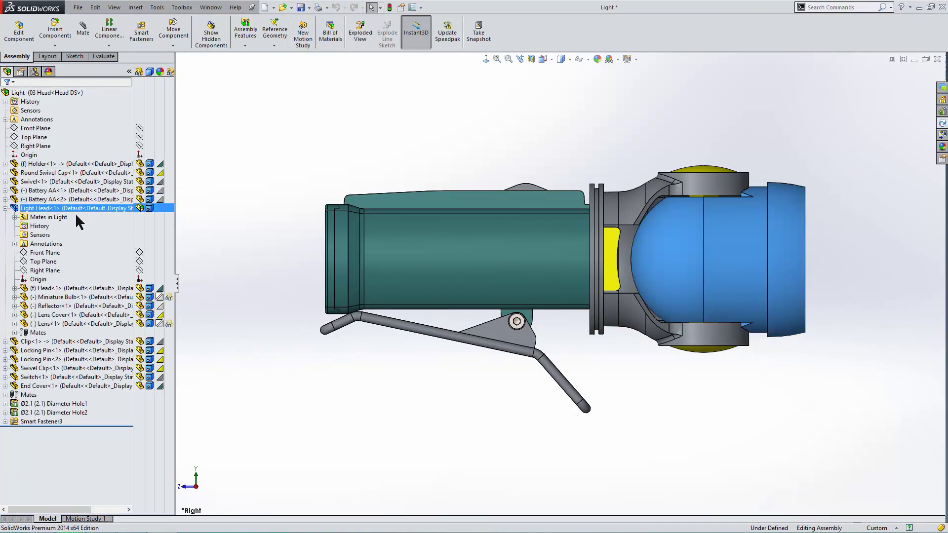
Invert the selection and hide every component except the Light Head.
{"action": "right_click", "coordinate": [89, 207]}
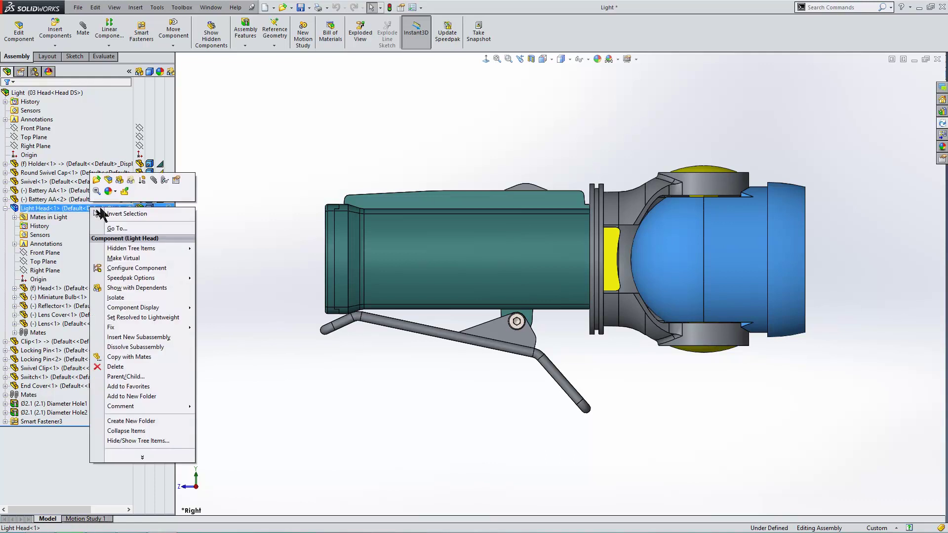
{"action": "left_click", "coordinate": [127, 214]}
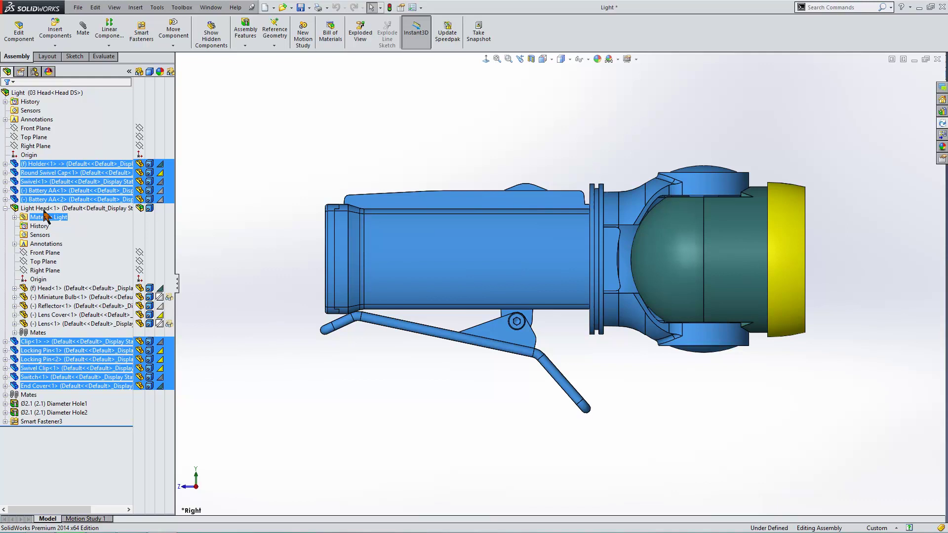
{"action": "right_click", "coordinate": [109, 174]}
{"action": "left_click", "coordinate": [128, 150]}
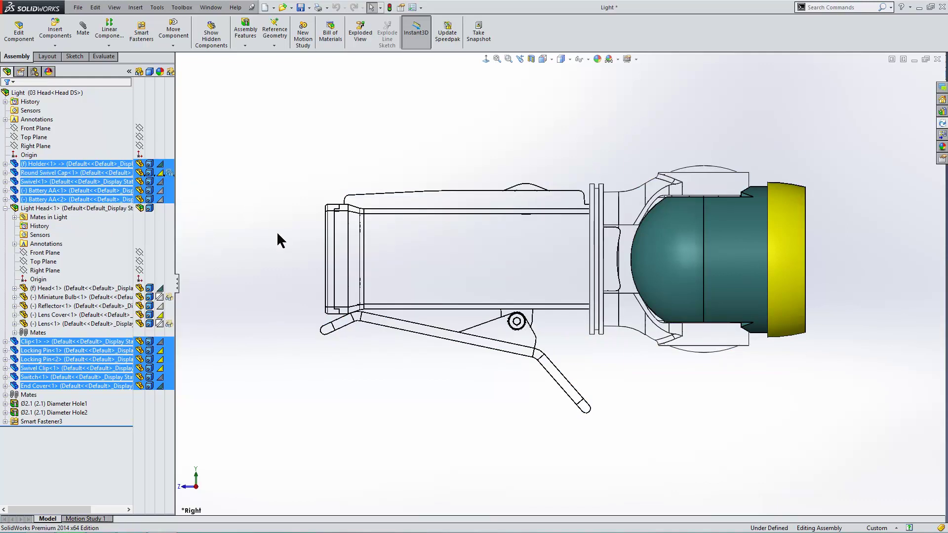
{"action": "left_click", "coordinate": [34, 71]}
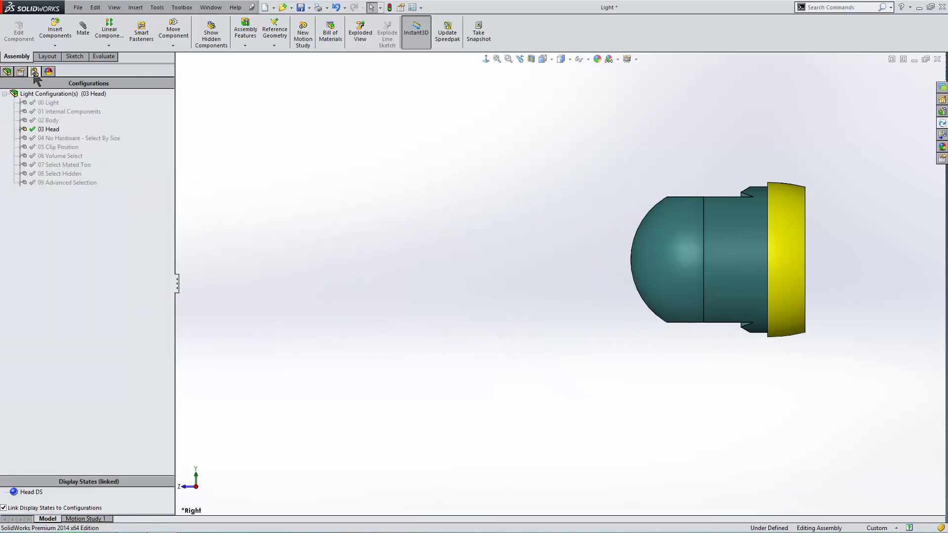
Activate 04 No Hardware - Select By Size and select the toolbox screw and nut in Smart Fastener3.
{"action": "double_click", "coordinate": [50, 137]}
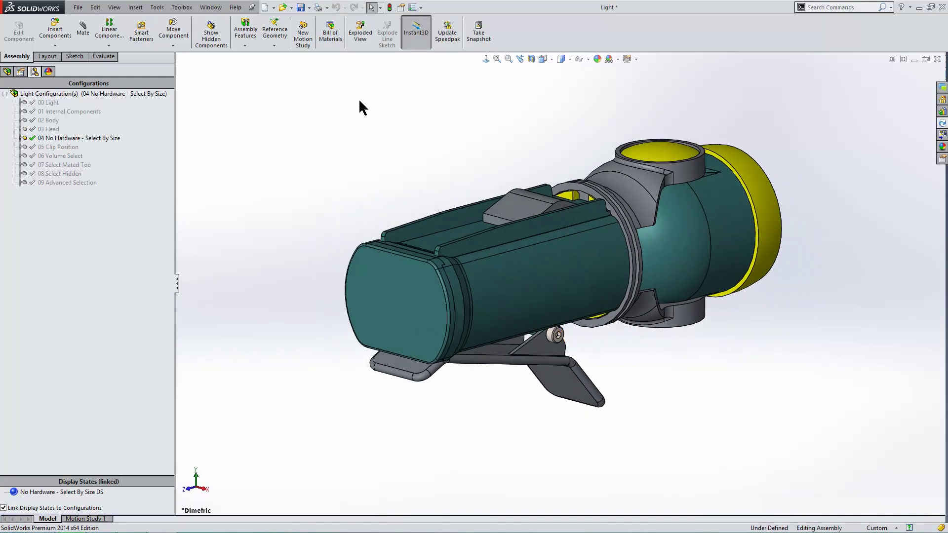
{"action": "left_click", "coordinate": [381, 7]}
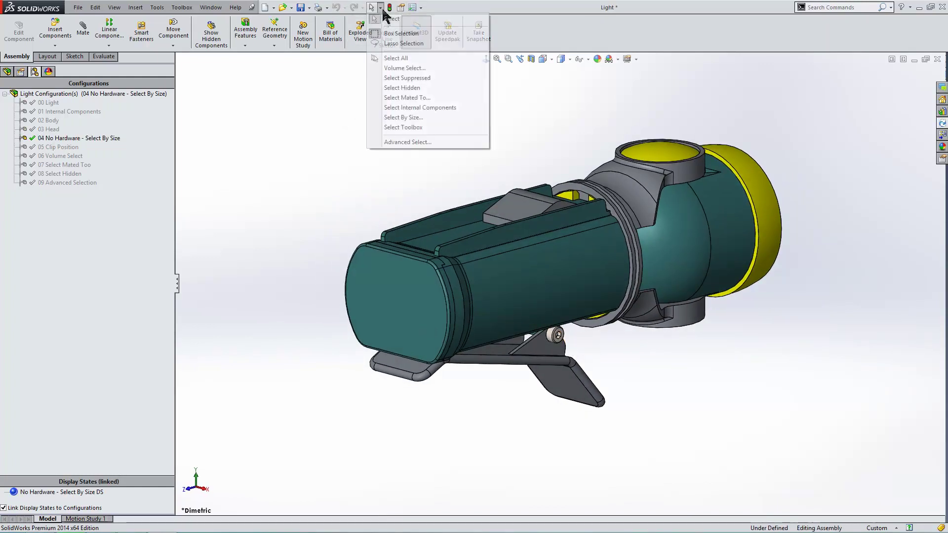
{"action": "left_click", "coordinate": [414, 127]}
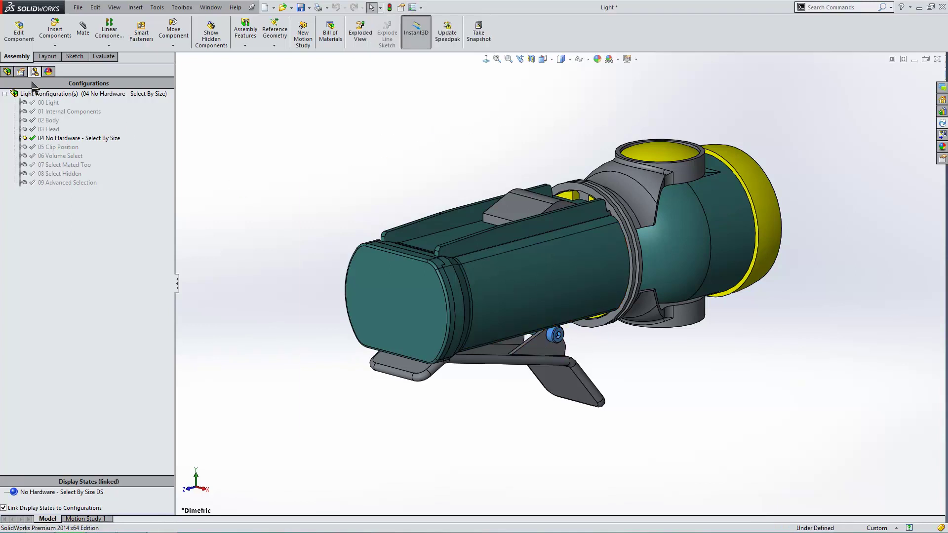
{"action": "left_click", "coordinate": [8, 72]}
{"action": "left_click", "coordinate": [5, 422]}
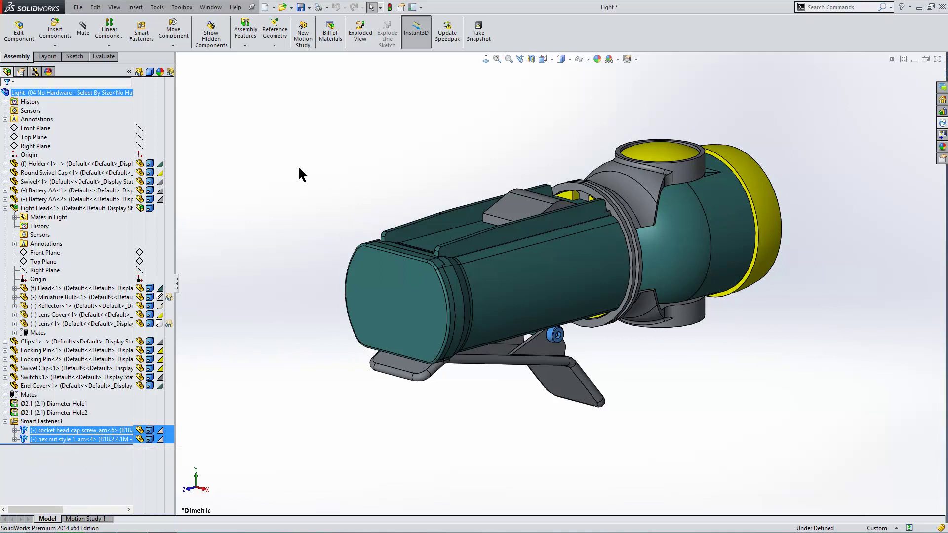
{"action": "left_click", "coordinate": [363, 164]}
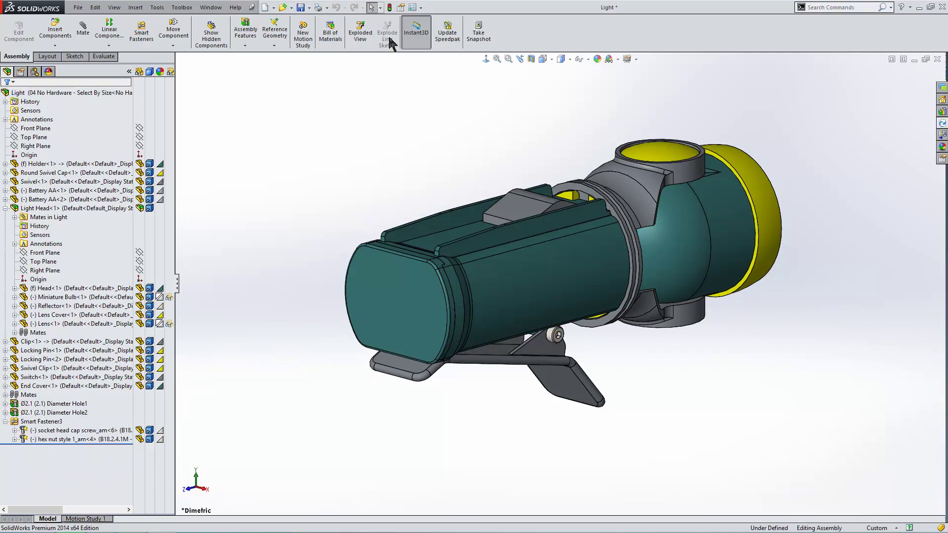
{"action": "left_click", "coordinate": [380, 8]}
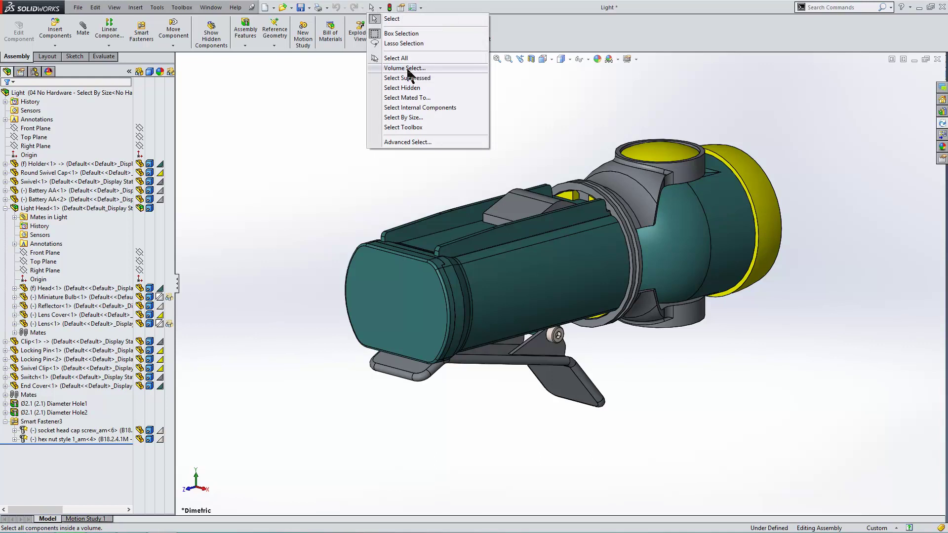
Select components under 15% of the assembly size and hide the resulting screw and nut.
{"action": "left_click", "coordinate": [405, 118]}
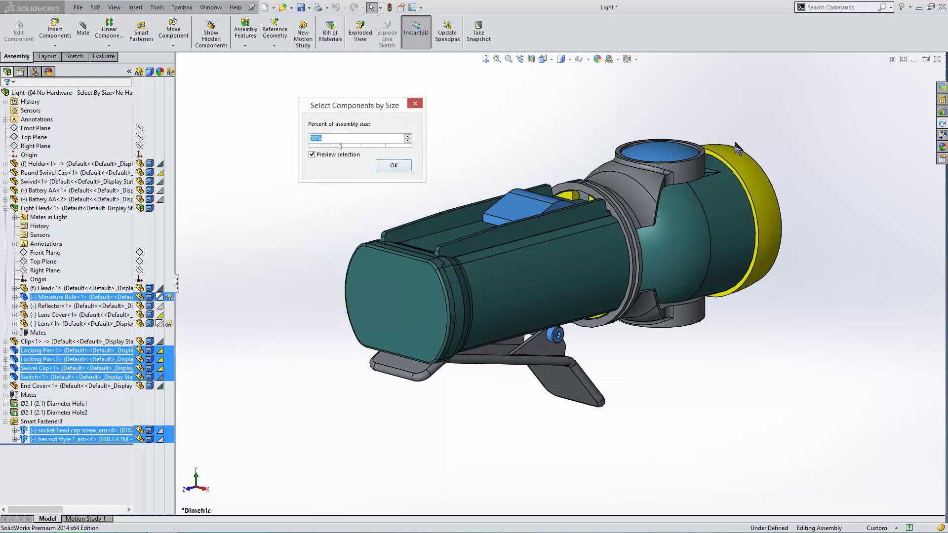
{"action": "left_click", "coordinate": [407, 141]}
{"action": "left_click", "coordinate": [408, 140]}
{"action": "left_click", "coordinate": [407, 140]}
{"action": "double_click", "coordinate": [366, 138]}
{"action": "type", "text": "15"}
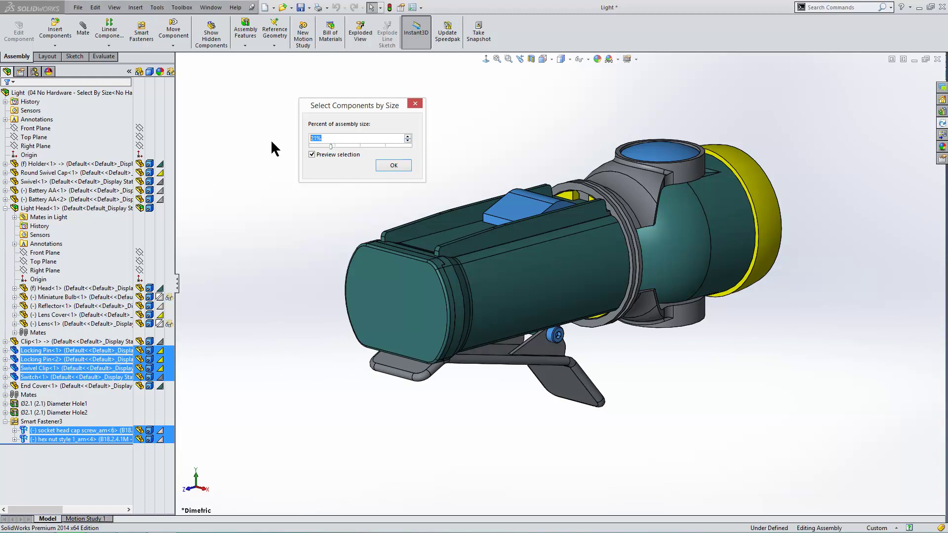
{"action": "left_click", "coordinate": [393, 166]}
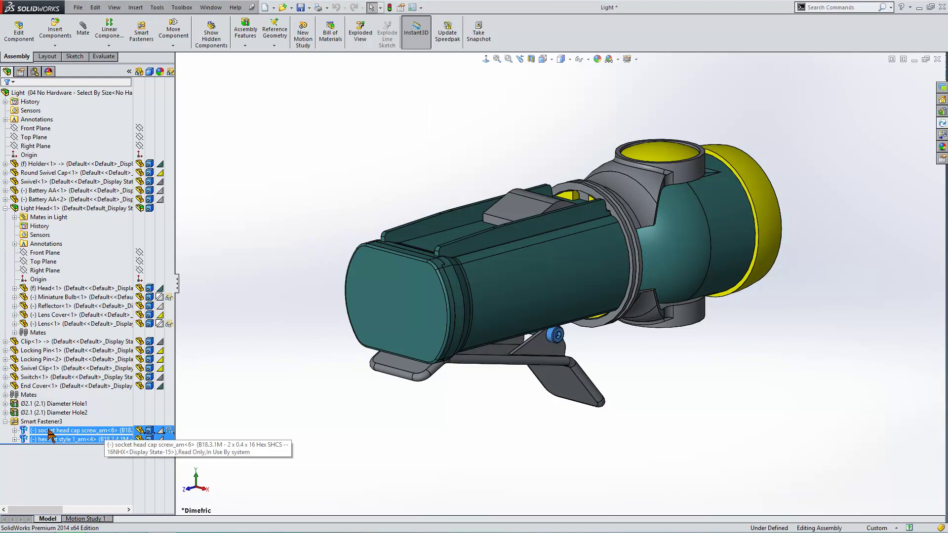
{"action": "right_click", "coordinate": [63, 434]}
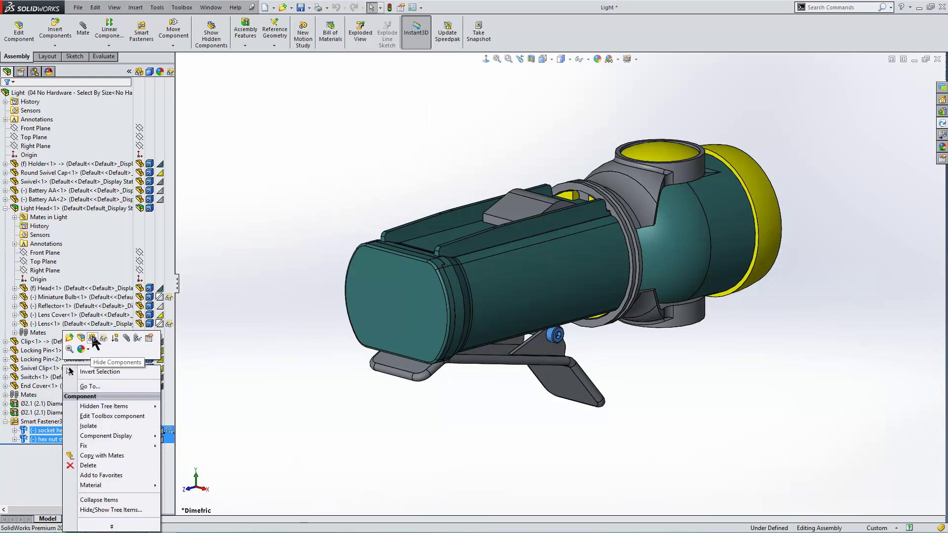
{"action": "left_click", "coordinate": [94, 336]}
Activate the 05 Clip Position configuration and try dragging the clip.
{"action": "left_click", "coordinate": [35, 71]}
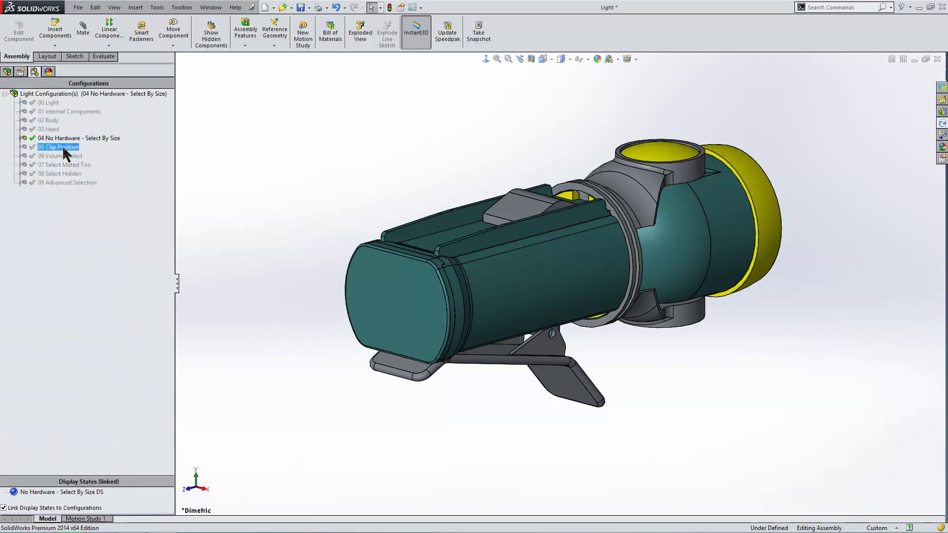
{"action": "left_click", "coordinate": [63, 148]}
{"action": "double_click", "coordinate": [63, 148]}
{"action": "left_click", "coordinate": [472, 400]}
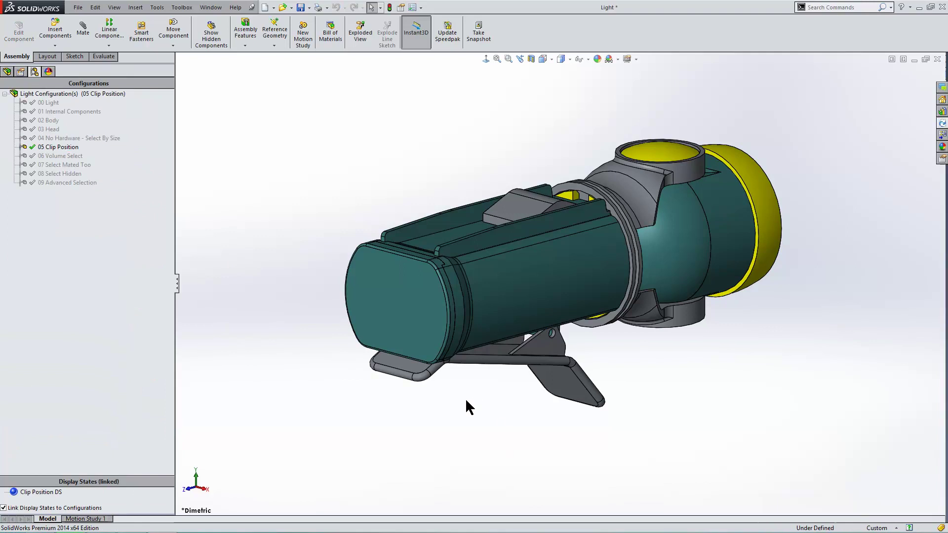
{"action": "mouse_move", "coordinate": [393, 364]}
{"action": "left_mouse_down"}
{"action": "mouse_move", "coordinate": [409, 379]}
{"action": "mouse_move", "coordinate": [411, 445]}
{"action": "mouse_move", "coordinate": [403, 407]}
{"action": "mouse_move", "coordinate": [416, 401]}
{"action": "mouse_move", "coordinate": [351, 391]}
{"action": "mouse_move", "coordinate": [405, 363]}
{"action": "left_mouse_up"}
View the clip's mates and suppress the Clip_Gap mate.
{"action": "right_click", "coordinate": [405, 363]}
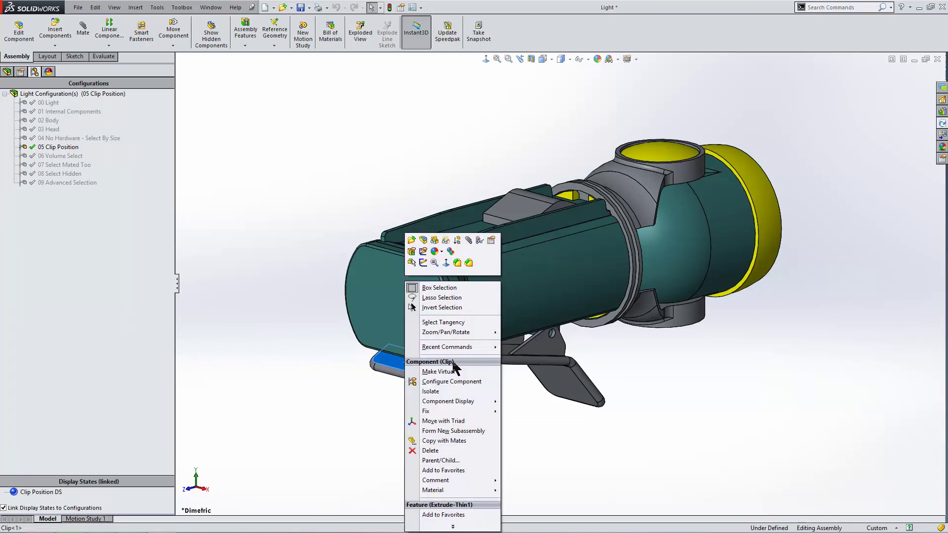
{"action": "left_click", "coordinate": [480, 241]}
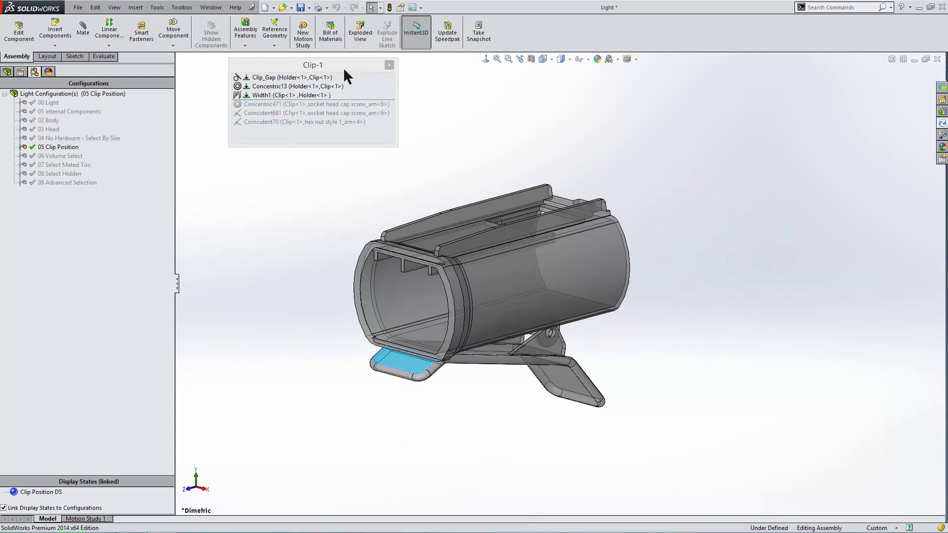
{"action": "left_click", "coordinate": [271, 78]}
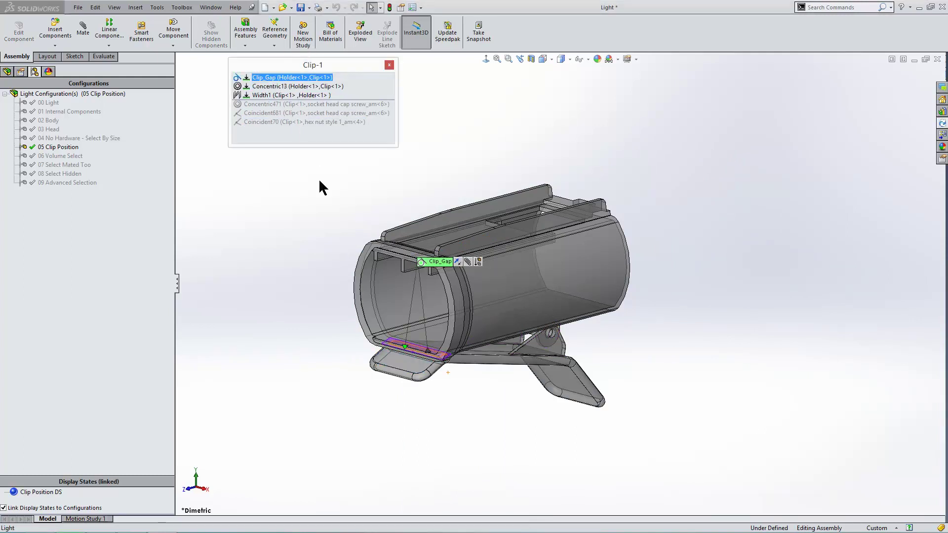
{"action": "left_click_drag", "start_coordinate": [442, 265], "coordinate": [306, 431]}
{"action": "left_click", "coordinate": [341, 425]}
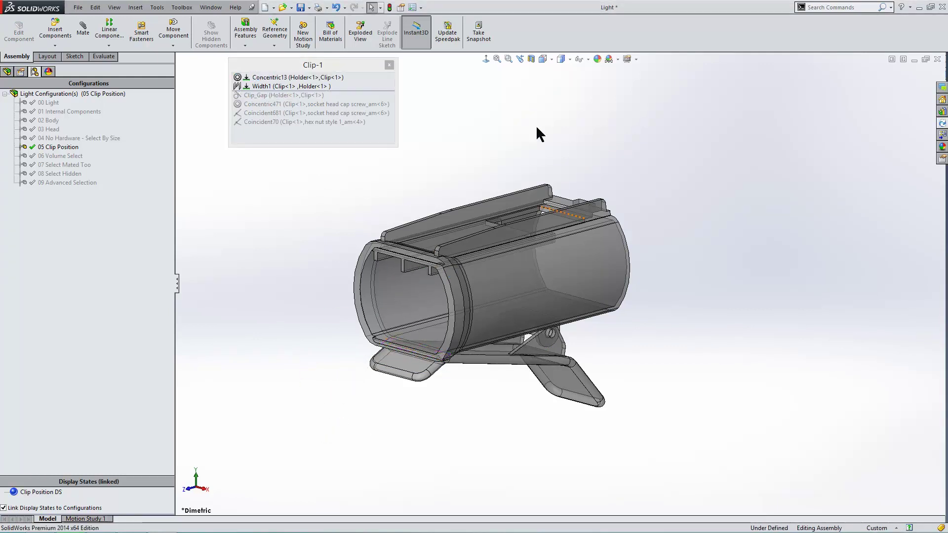
{"action": "left_click", "coordinate": [390, 66]}
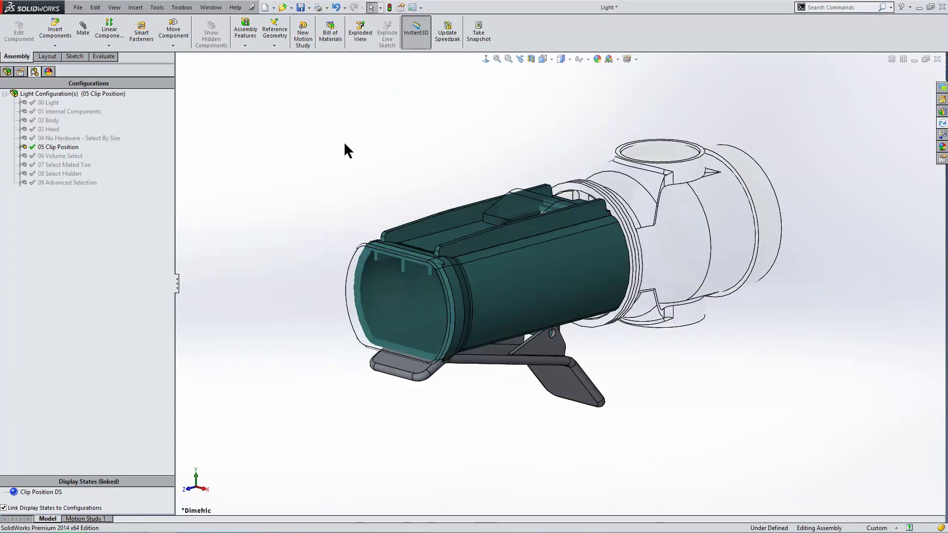
Swing the clip down to its open position, then activate 06 Volume Select.
{"action": "left_click", "coordinate": [418, 379]}
{"action": "left_click_drag", "start_coordinate": [419, 379], "coordinate": [428, 448]}
{"action": "left_click", "coordinate": [573, 401]}
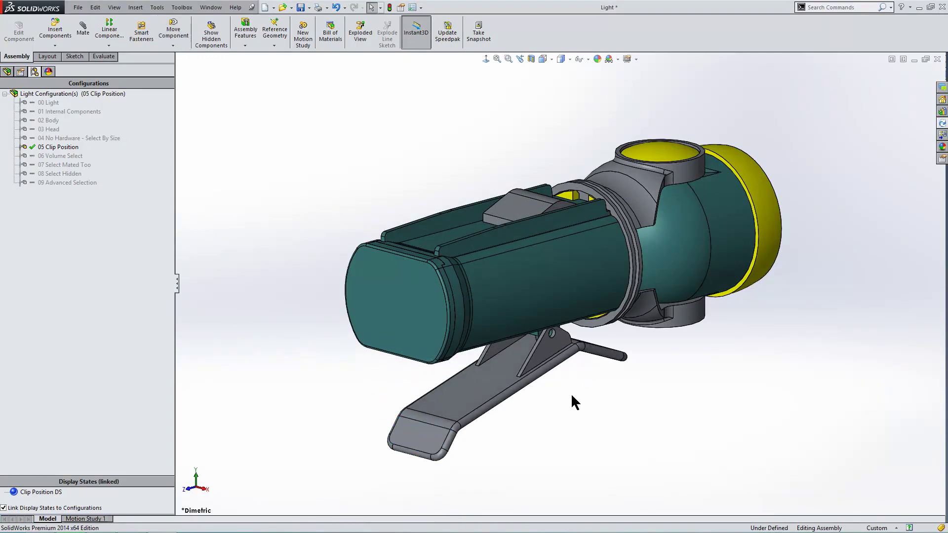
{"action": "double_click", "coordinate": [58, 156]}
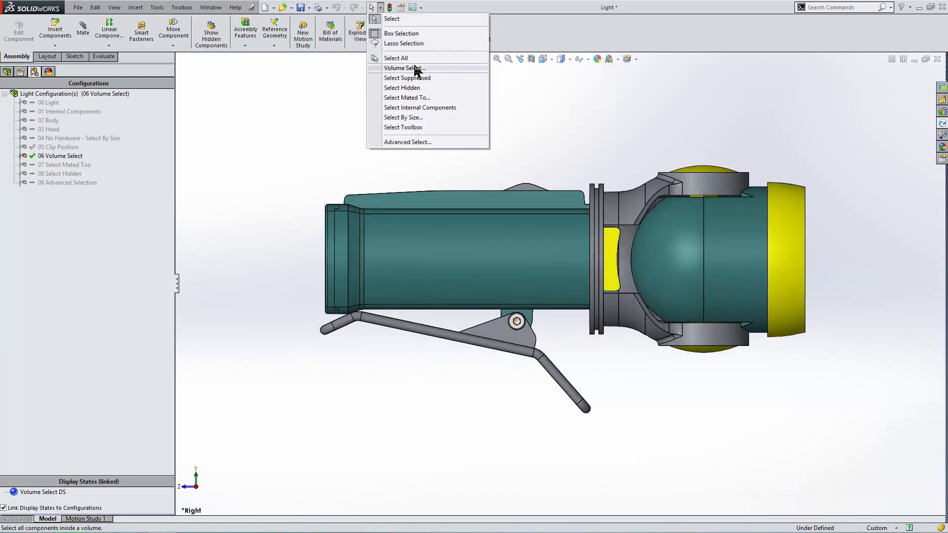
Draw a Volume Select box around the torch's tail and widen it to enclose the end.
{"action": "left_click", "coordinate": [416, 69]}
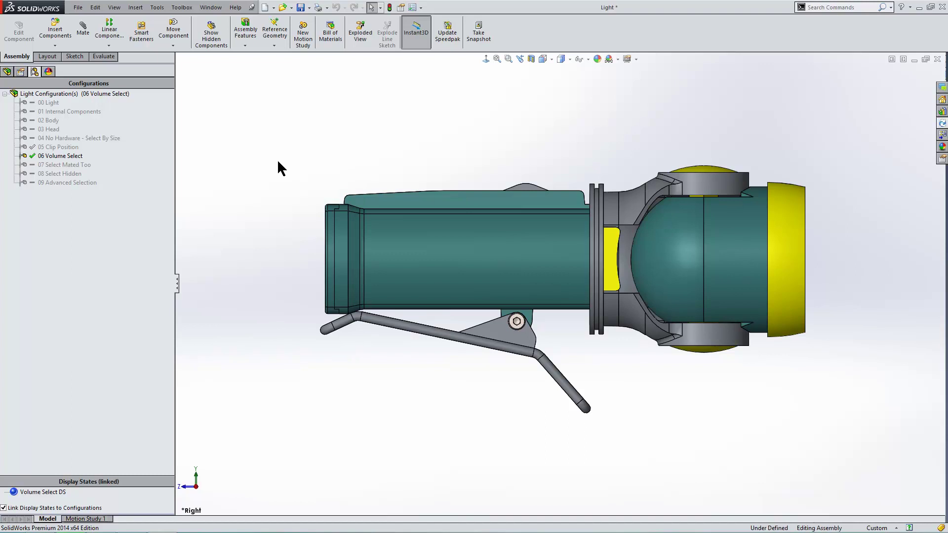
{"action": "left_click_drag", "start_coordinate": [278, 162], "coordinate": [402, 355]}
{"action": "middle_click_drag", "start_coordinate": [402, 353], "coordinate": [437, 316]}
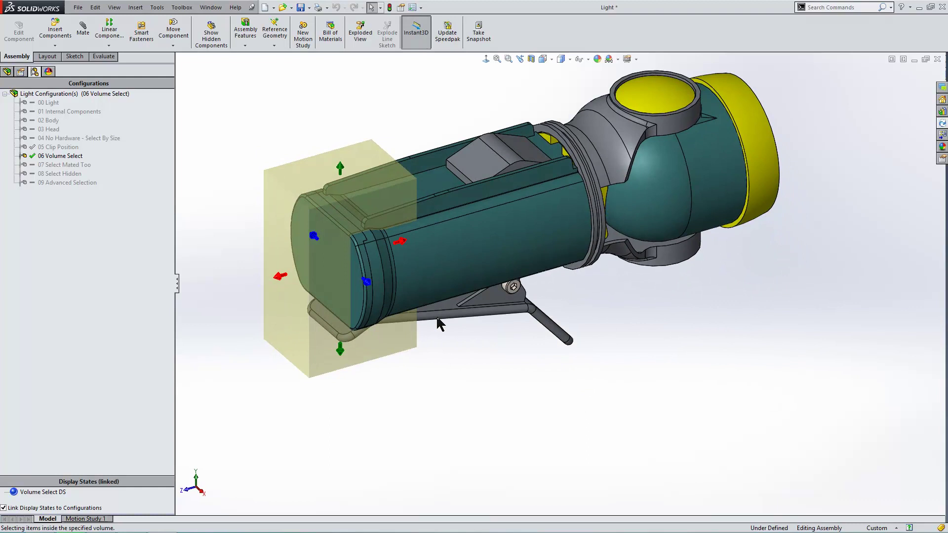
{"action": "mouse_move", "coordinate": [467, 360]}
{"action": "middle_mouse_down"}
{"action": "mouse_move", "coordinate": [485, 328]}
{"action": "mouse_move", "coordinate": [496, 353]}
{"action": "middle_mouse_up"}
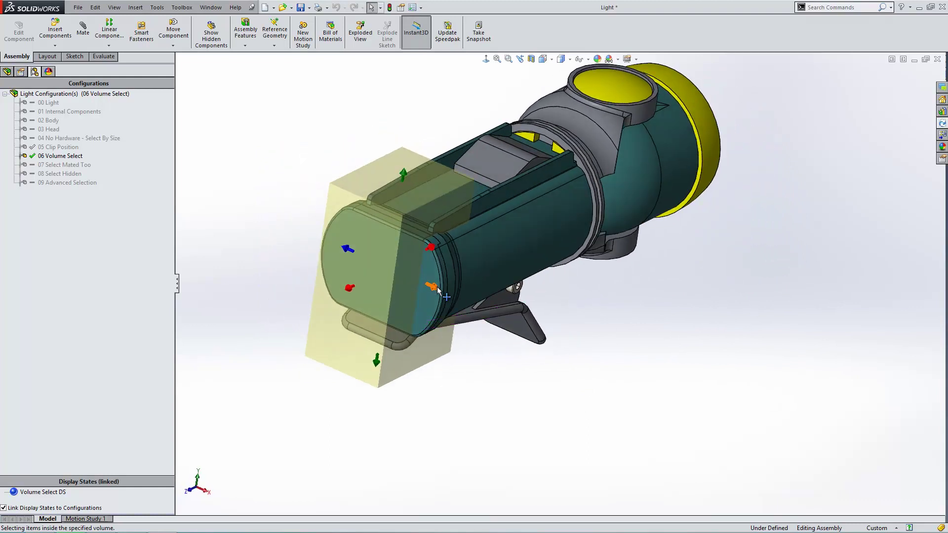
{"action": "left_click_drag", "start_coordinate": [432, 288], "coordinate": [473, 304]}
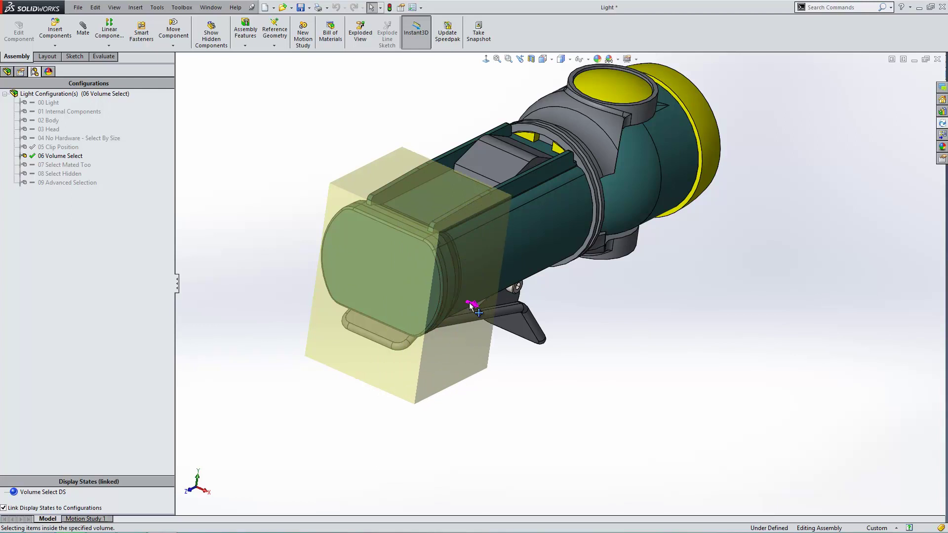
{"action": "left_click_drag", "start_coordinate": [347, 250], "coordinate": [299, 233]}
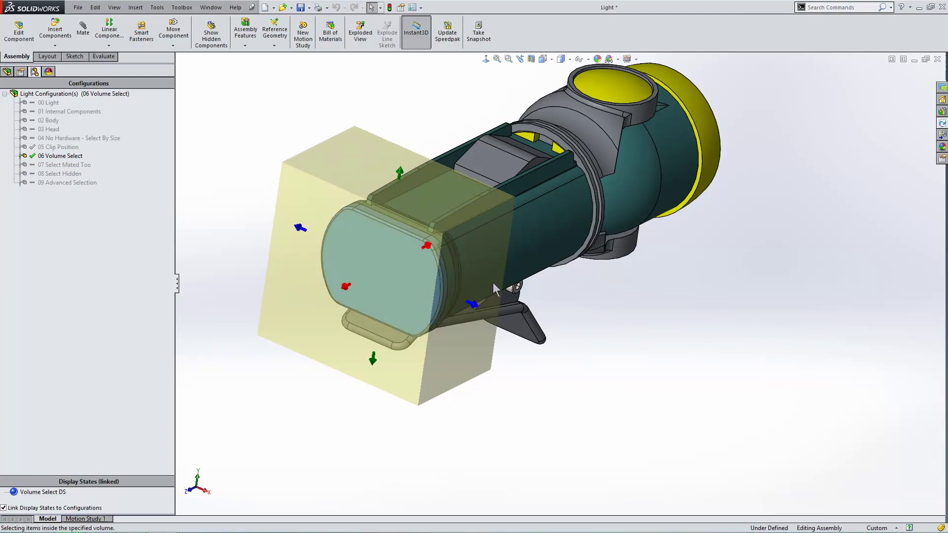
{"action": "middle_click_drag", "start_coordinate": [500, 288], "coordinate": [470, 218]}
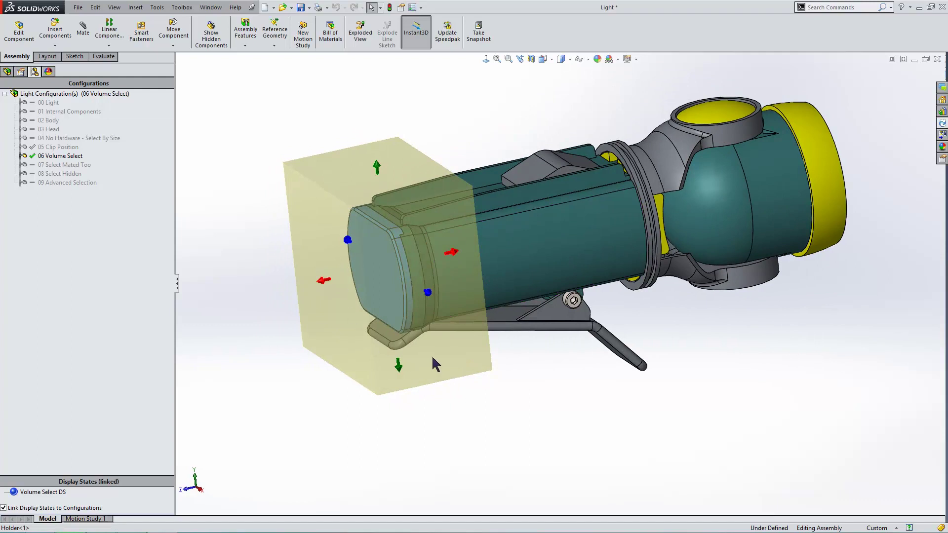
Narrow the selection to End Cover and make it transparent.
{"action": "left_click", "coordinate": [7, 72]}
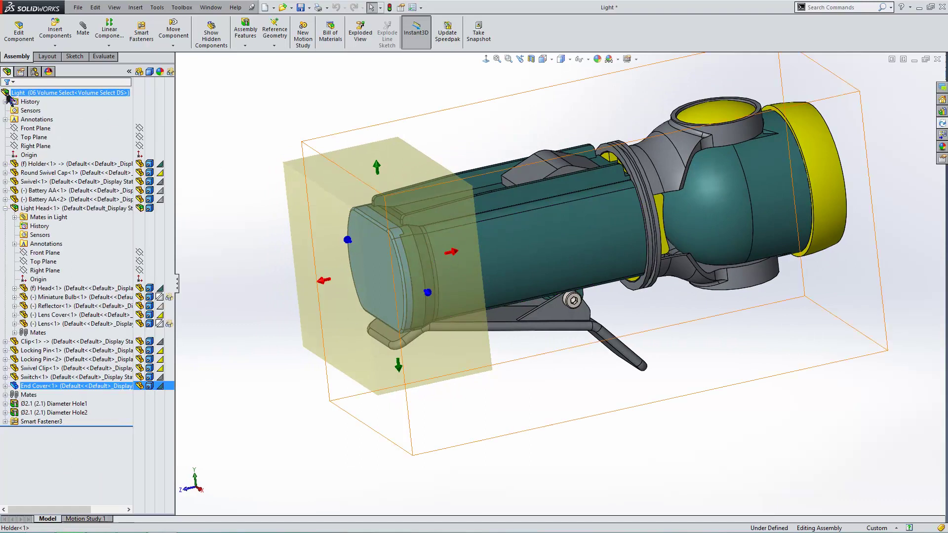
{"action": "left_click", "coordinate": [143, 386]}
{"action": "left_click", "coordinate": [169, 385]}
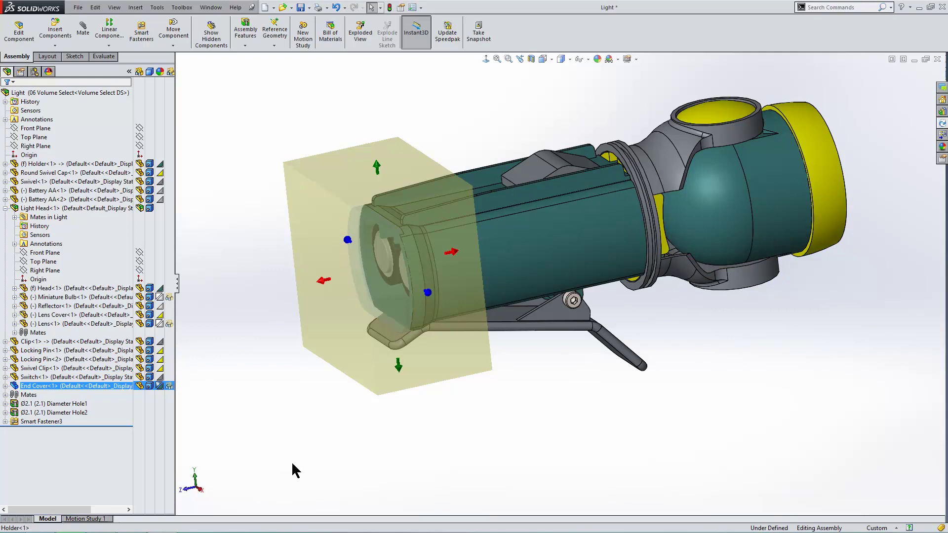
{"action": "left_click", "coordinate": [569, 389]}
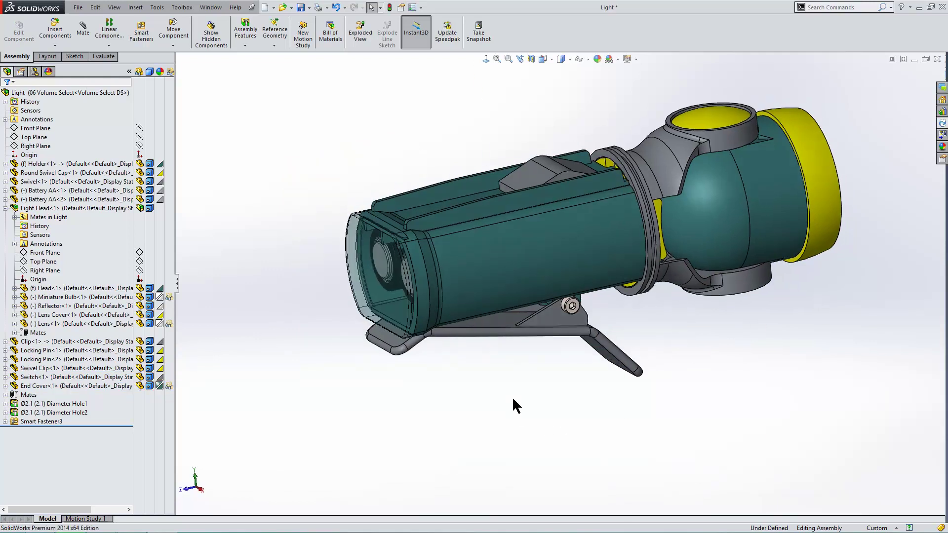
{"action": "left_click", "coordinate": [35, 73]}
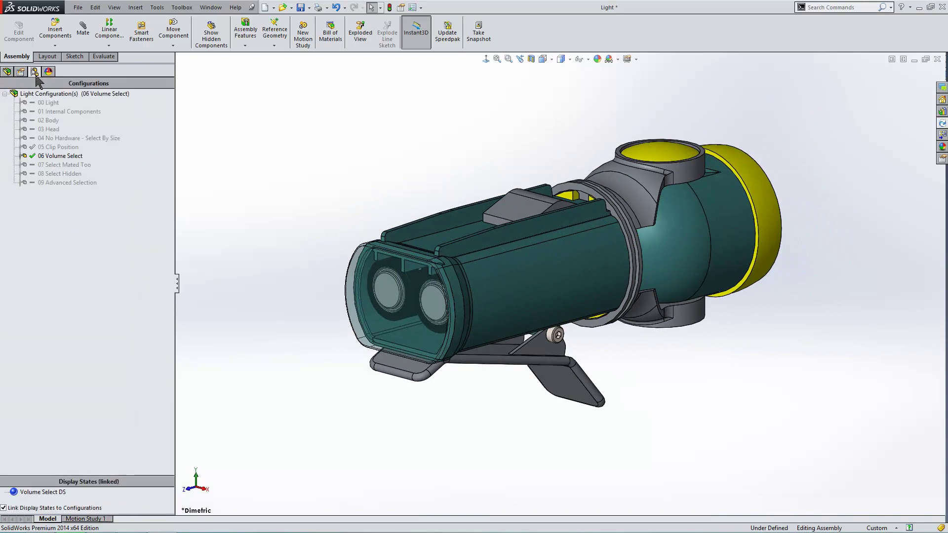
Activate 07 Select Mated Too and turn the model to face the lens end.
{"action": "double_click", "coordinate": [60, 165]}
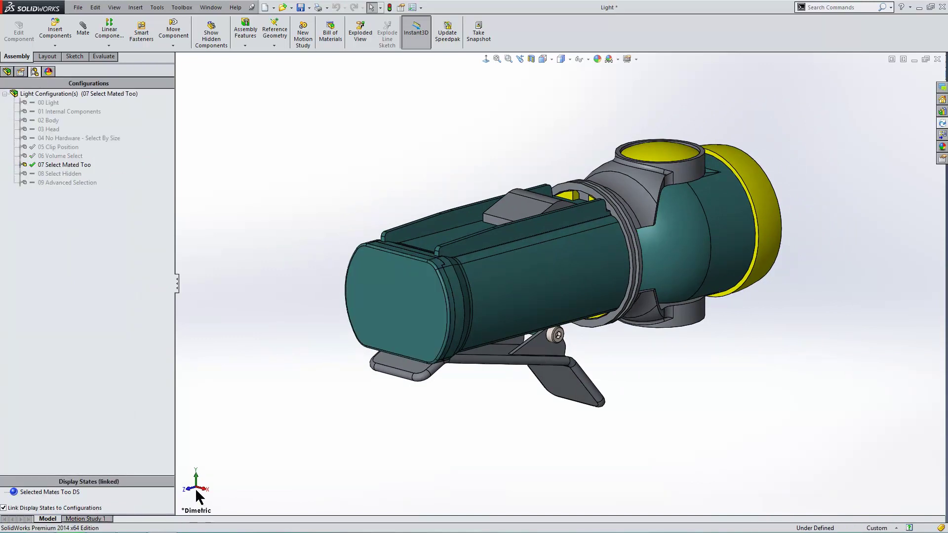
{"action": "key", "text": "shift+Left"}
{"action": "key", "text": "shift+Left"}
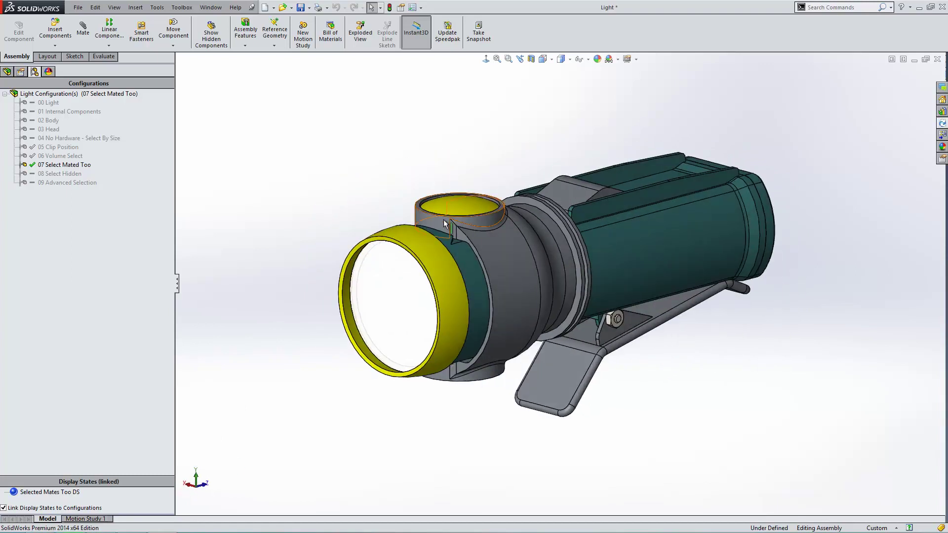
{"action": "left_click", "coordinate": [454, 294]}
{"action": "left_click", "coordinate": [260, 214]}
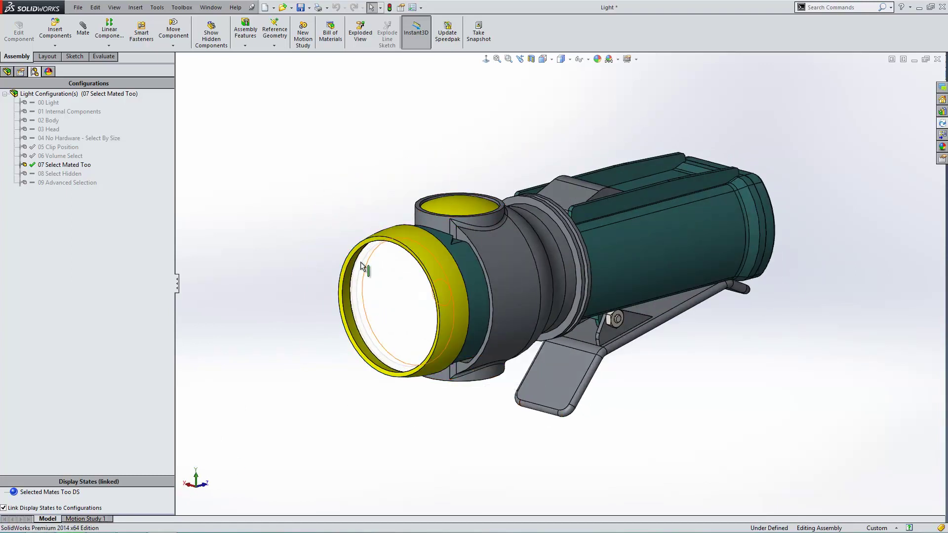
Use Select Mated To on the lens, then hide the lens to expose the reflector.
{"action": "left_click", "coordinate": [379, 8]}
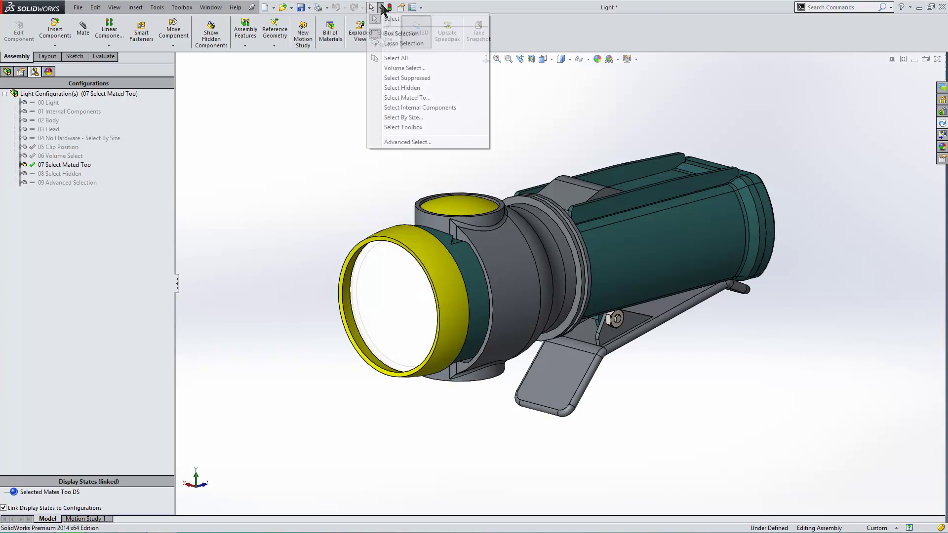
{"action": "left_click", "coordinate": [410, 98]}
{"action": "left_click", "coordinate": [437, 265]}
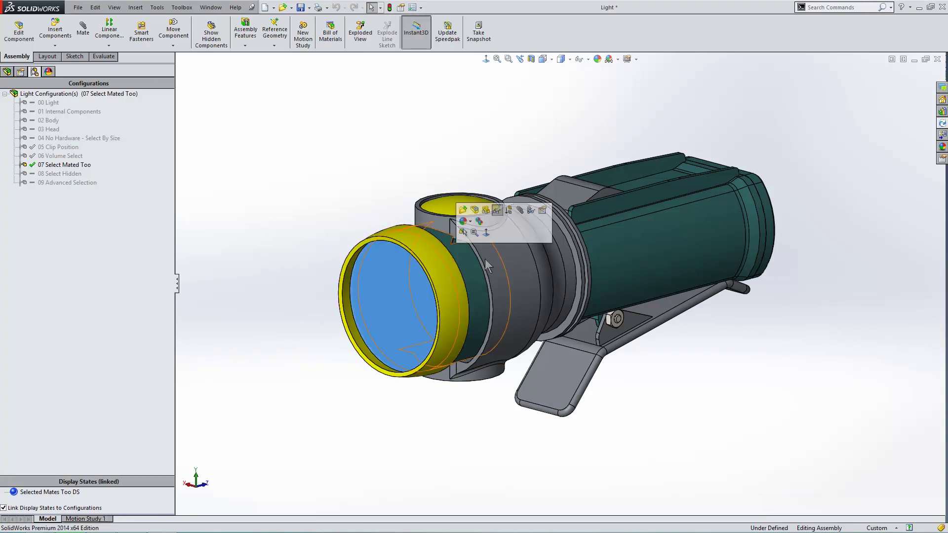
{"action": "left_click", "coordinate": [7, 71]}
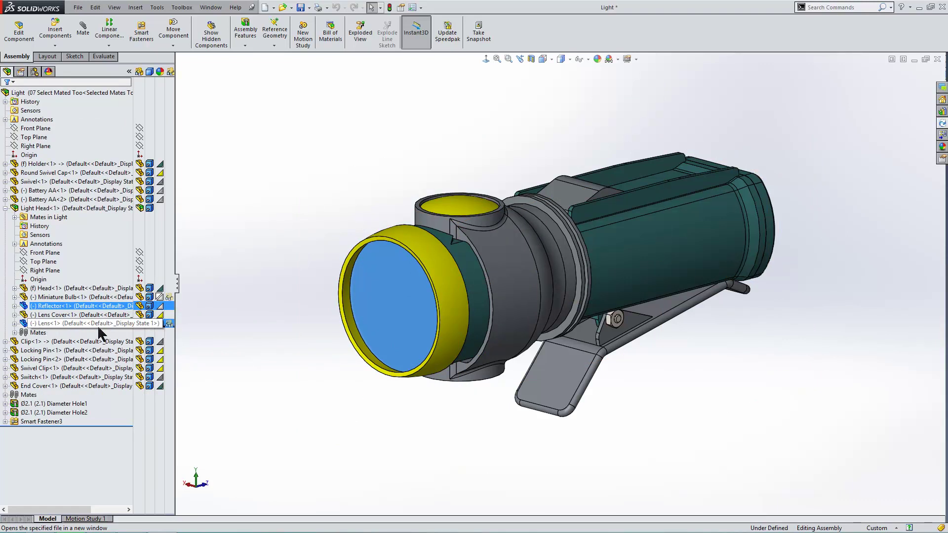
{"action": "key", "text": "Tab"}
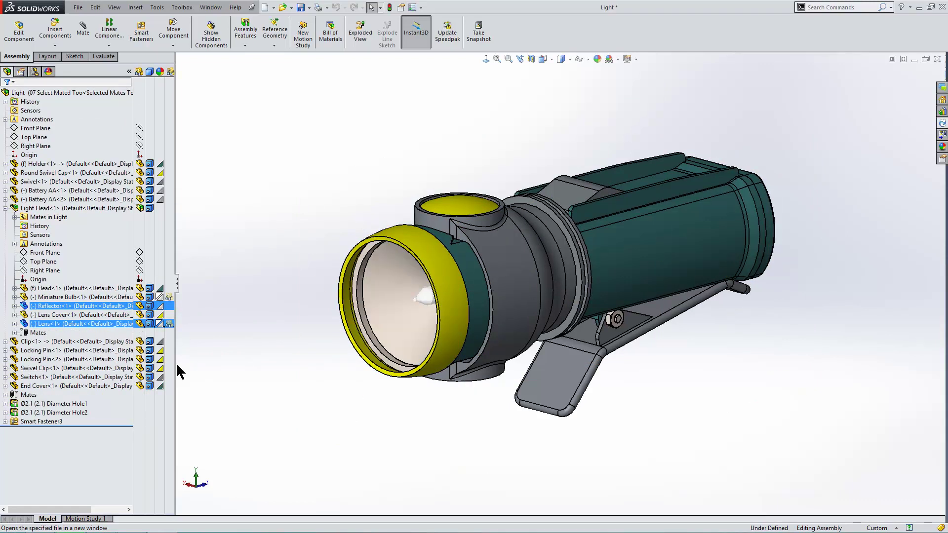
{"action": "left_click", "coordinate": [216, 387]}
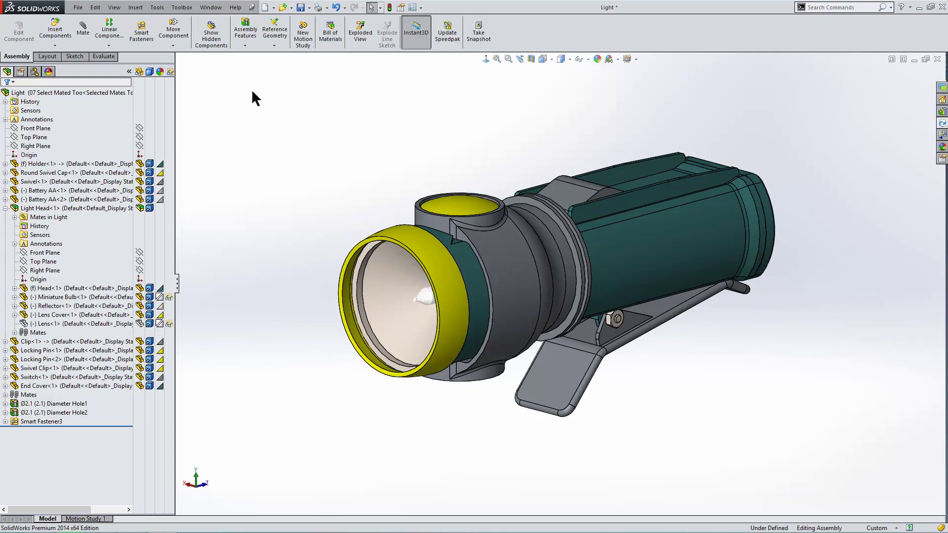
Activate the 08 Select Hidden configuration and select all hidden components with Select Hidden.
{"action": "left_click", "coordinate": [34, 72]}
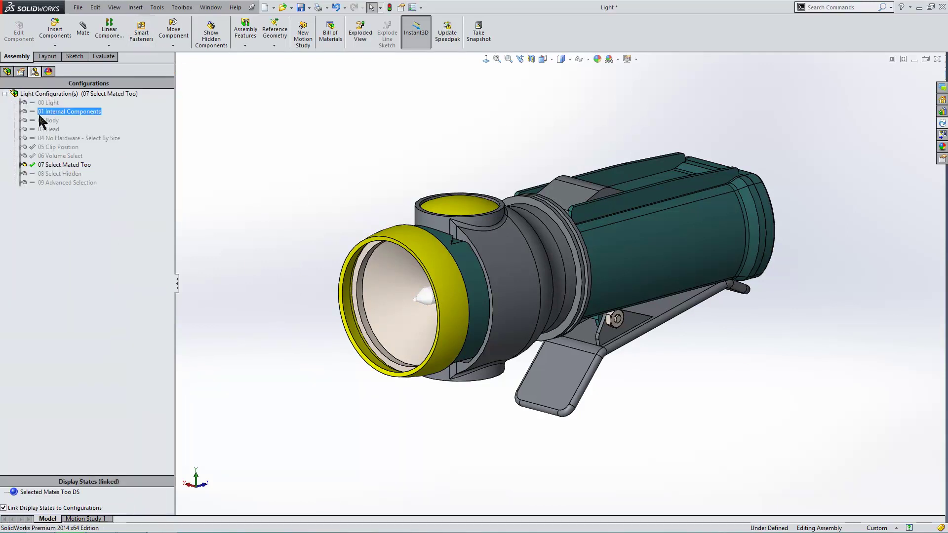
{"action": "double_click", "coordinate": [55, 174]}
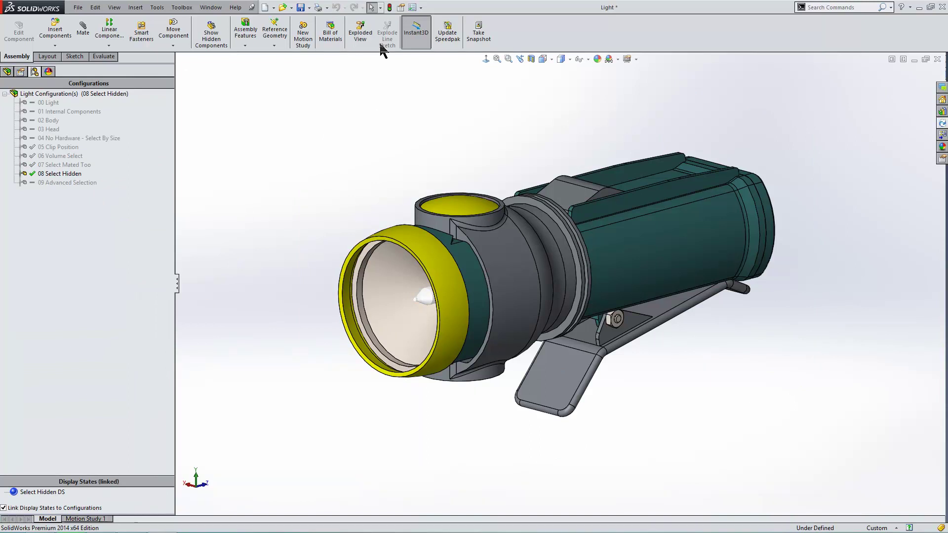
{"action": "left_click", "coordinate": [380, 7]}
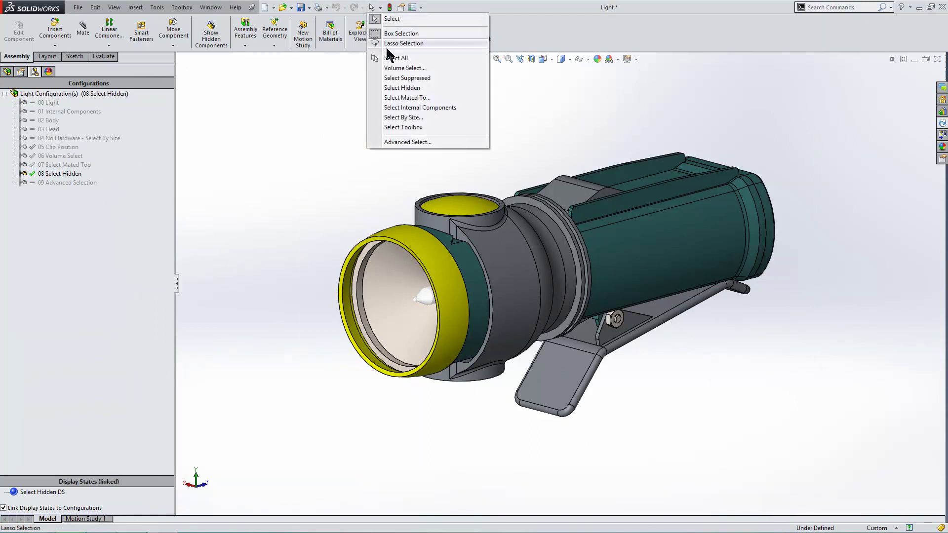
{"action": "left_click", "coordinate": [410, 88]}
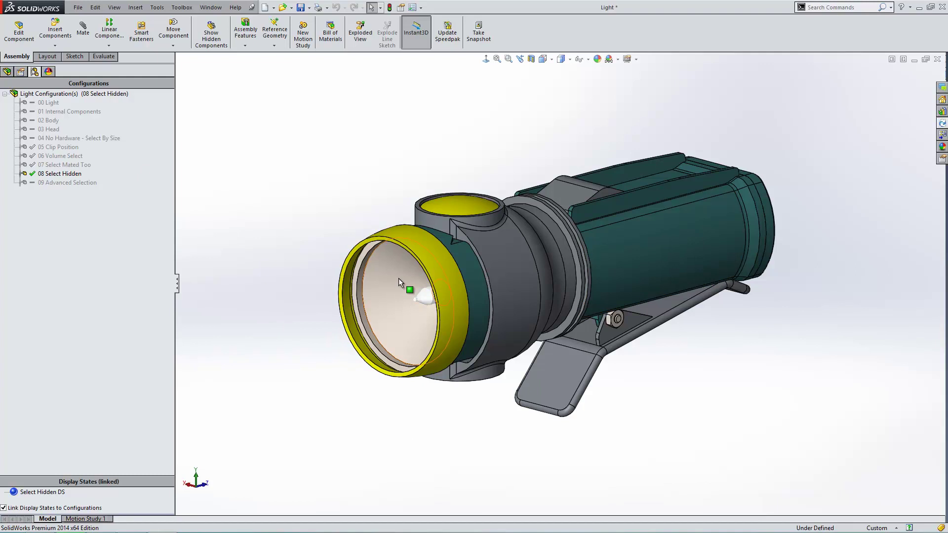
Show the hidden Lens<1> component again from the FeatureManager tree.
{"action": "left_click", "coordinate": [7, 72]}
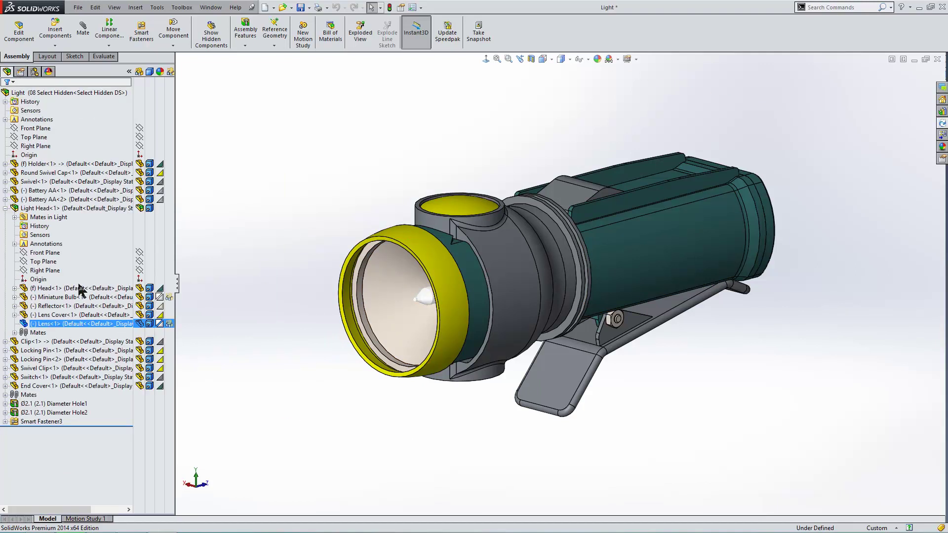
{"action": "left_click", "coordinate": [60, 325]}
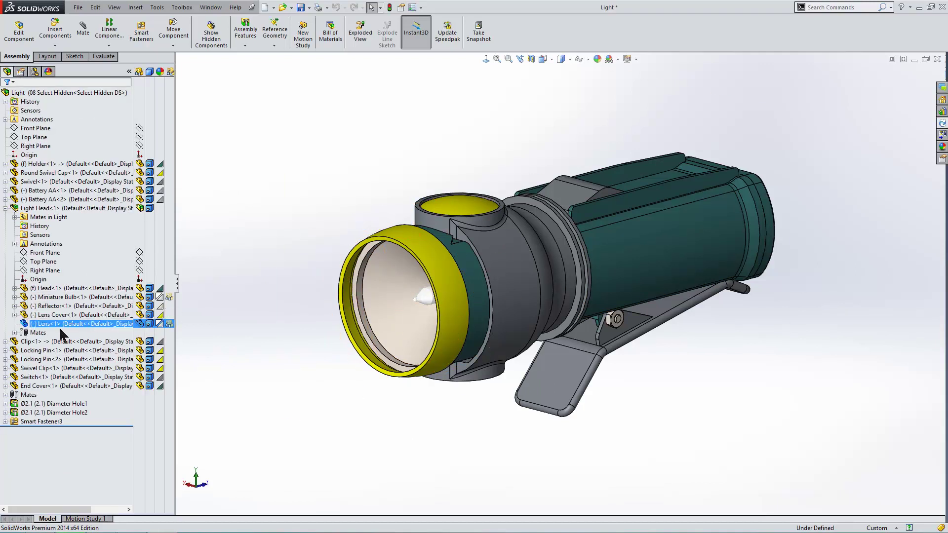
{"action": "left_click", "coordinate": [121, 327]}
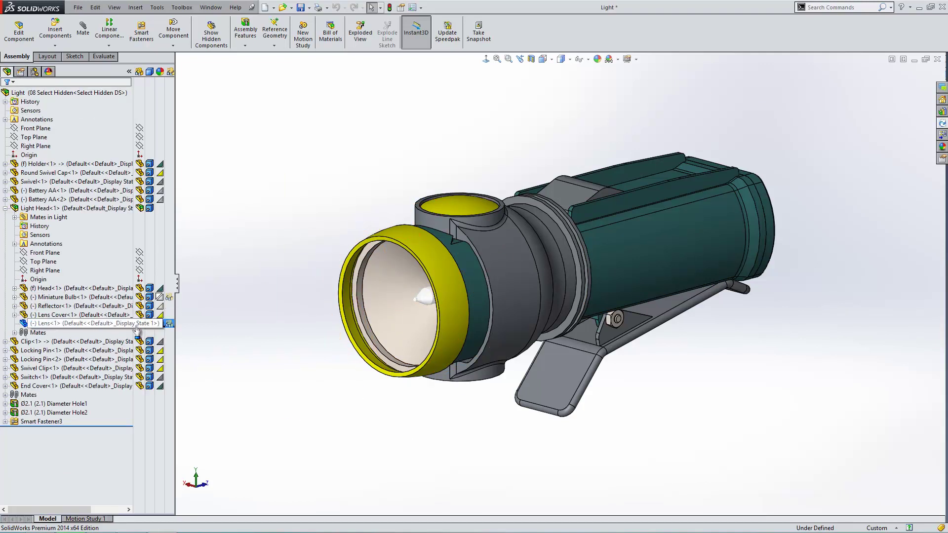
{"action": "left_click", "coordinate": [265, 220]}
Activate the 09 Advanced Selection configuration and turn the torch to the dimetric view (Ctrl+7).
{"action": "left_click", "coordinate": [20, 72]}
{"action": "left_click", "coordinate": [62, 183]}
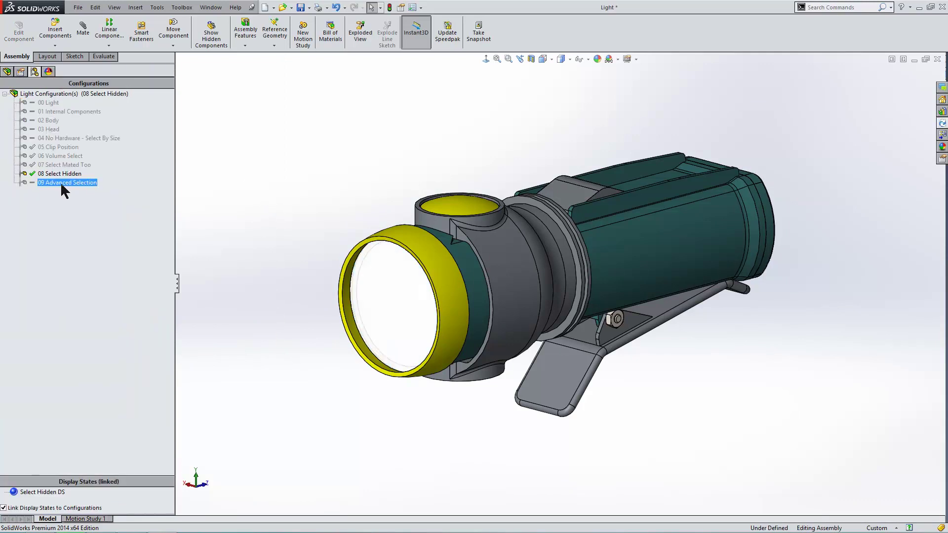
{"action": "double_click", "coordinate": [62, 183]}
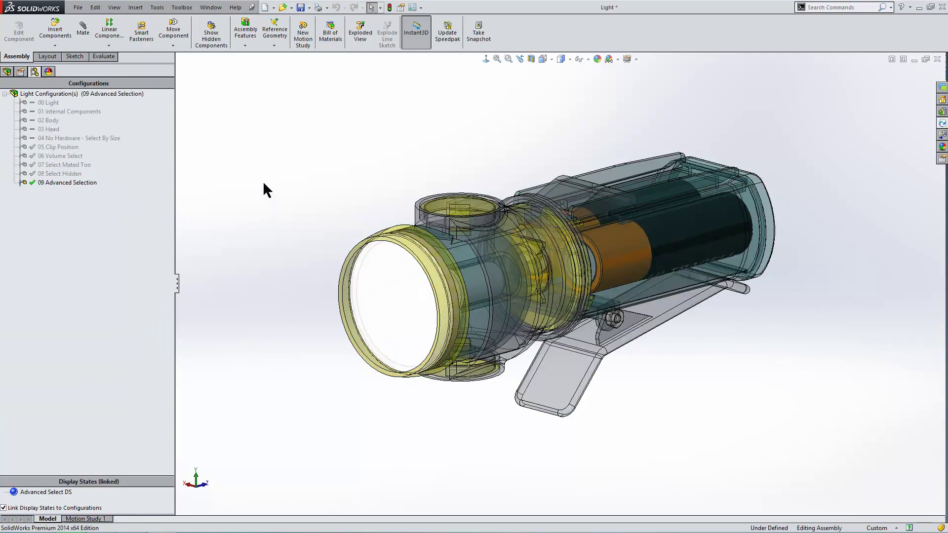
{"action": "key", "text": "ctrl+7"}
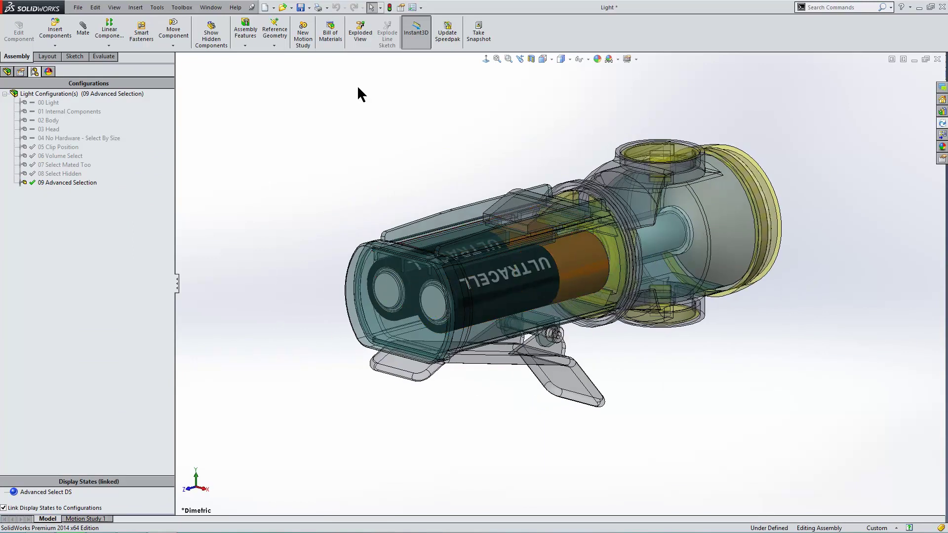
{"action": "left_click", "coordinate": [380, 7]}
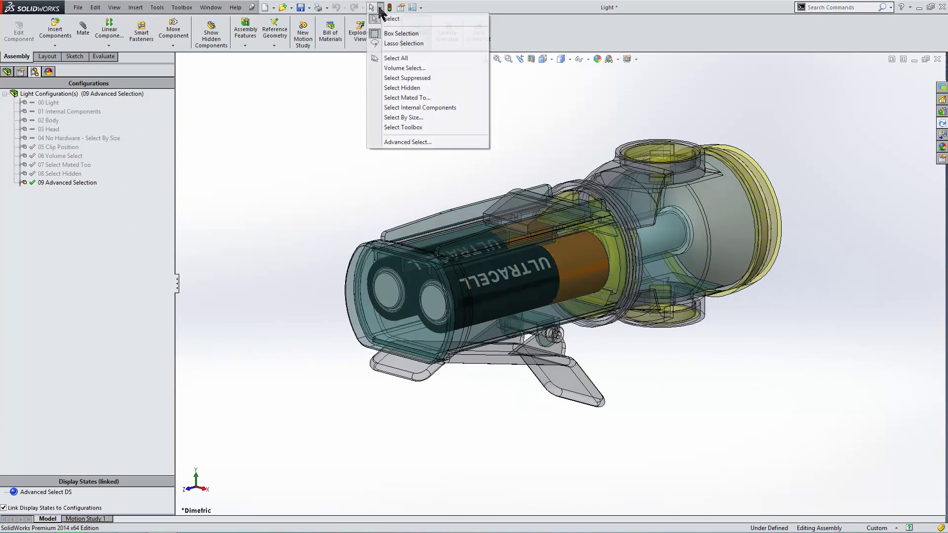
Launch Advanced Select and review the Manage Searches list, which holds one entry named Search.
{"action": "left_click", "coordinate": [411, 142]}
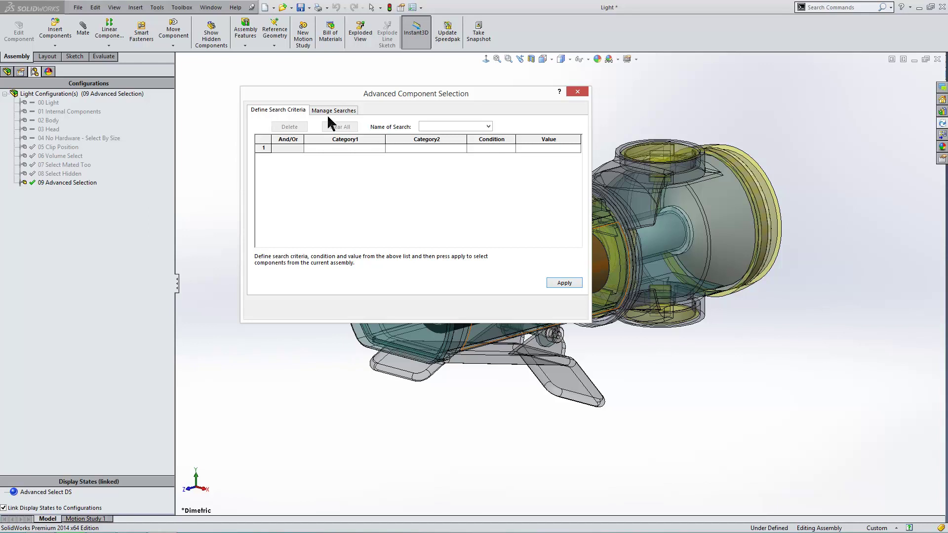
{"action": "left_click", "coordinate": [342, 110]}
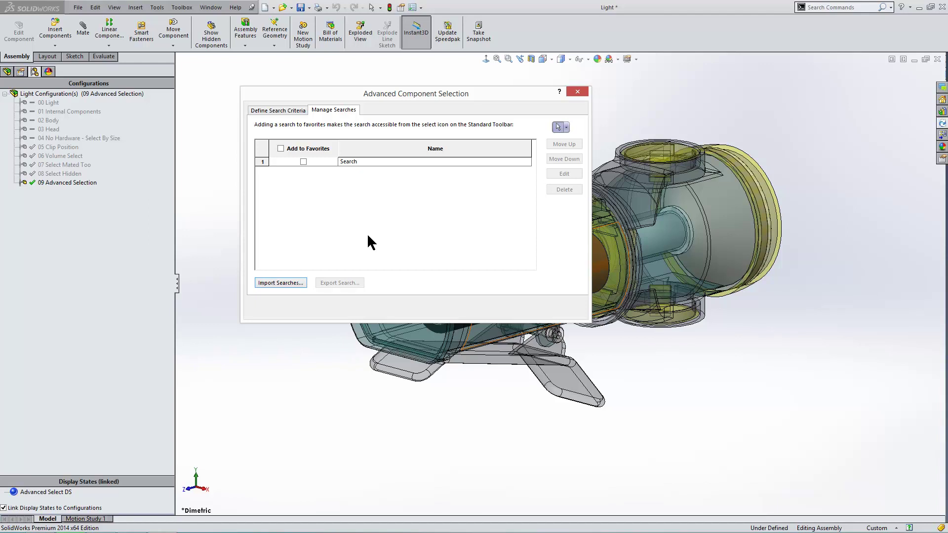
Set the first criterion to Component Status = Has Mates - Under Defined.
{"action": "left_click", "coordinate": [285, 110]}
{"action": "left_click", "coordinate": [381, 148]}
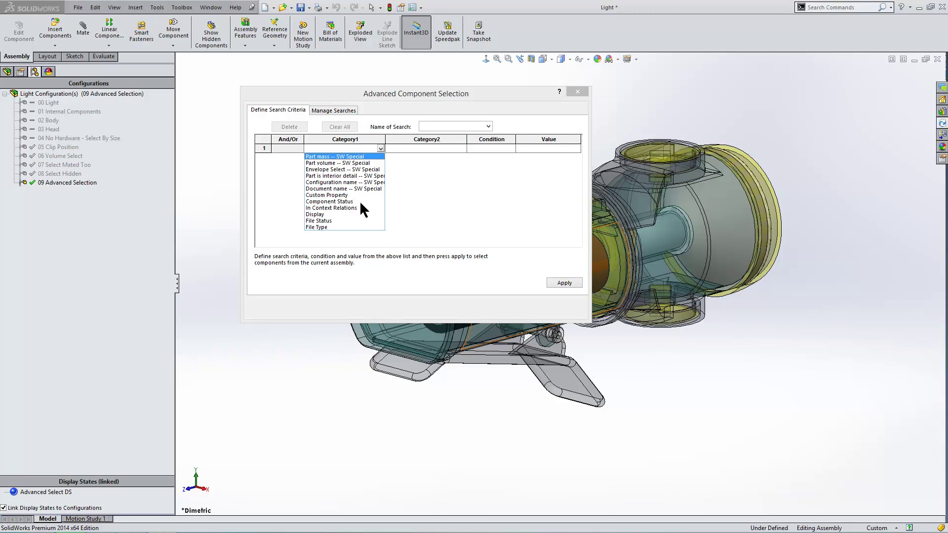
{"action": "left_click", "coordinate": [345, 202]}
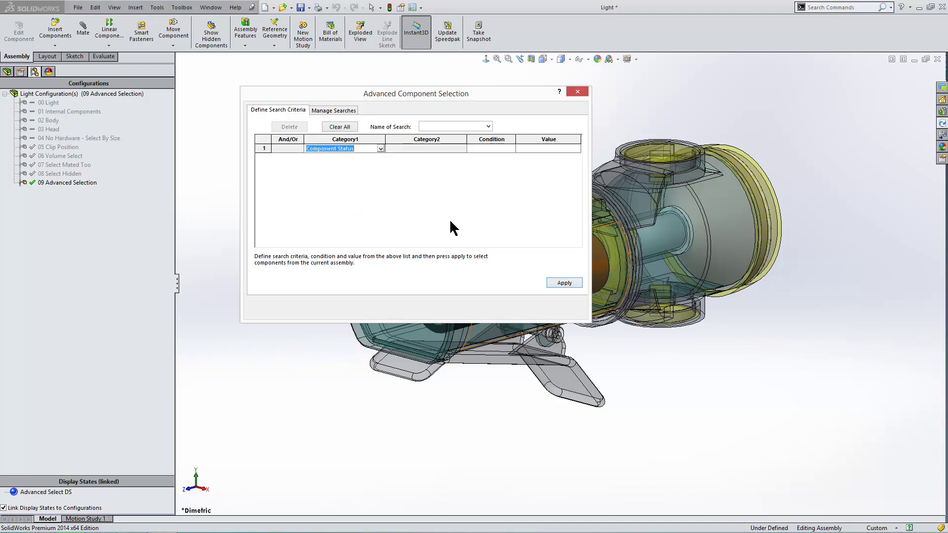
{"action": "left_click", "coordinate": [512, 147]}
{"action": "left_click", "coordinate": [512, 149]}
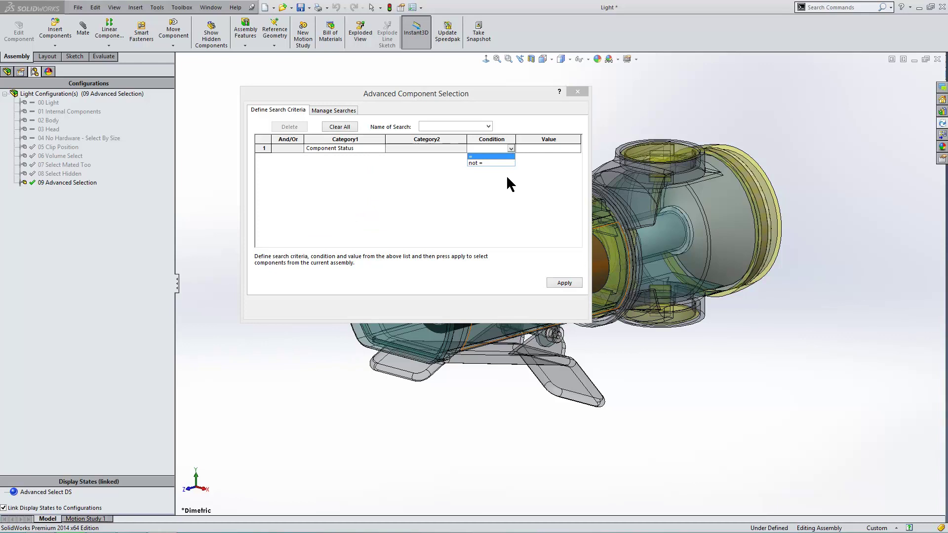
{"action": "left_click", "coordinate": [490, 157]}
{"action": "left_click", "coordinate": [576, 148]}
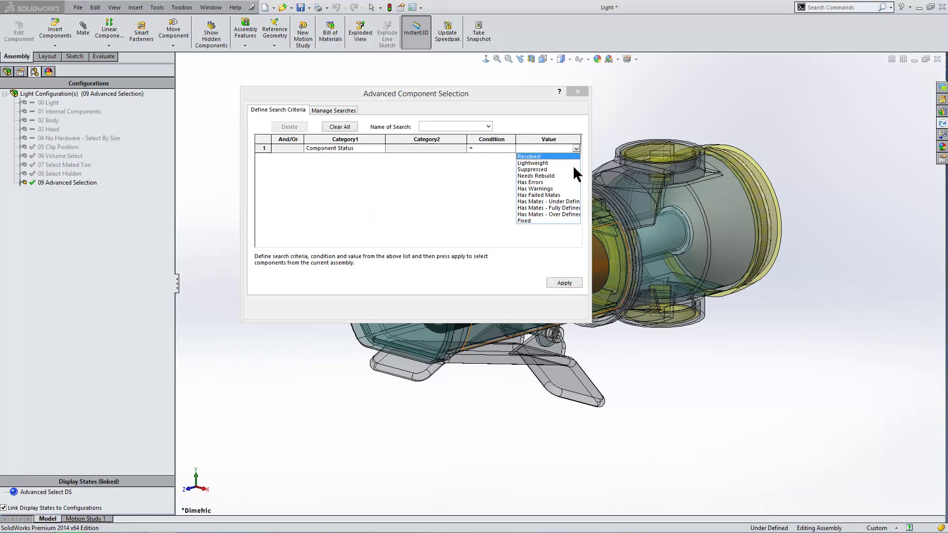
{"action": "left_click", "coordinate": [551, 202]}
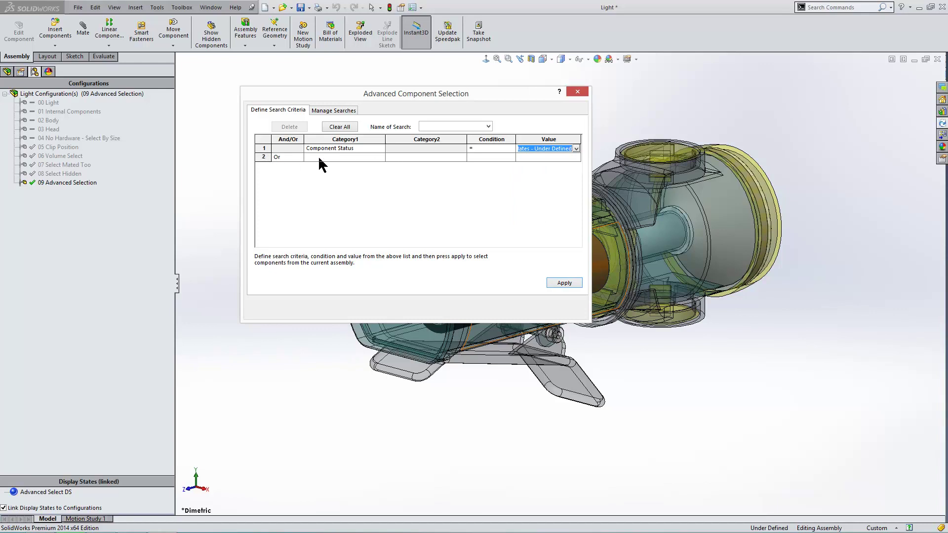
Add a second criterion: Or Custom Property Description is not.
{"action": "left_click", "coordinate": [381, 157]}
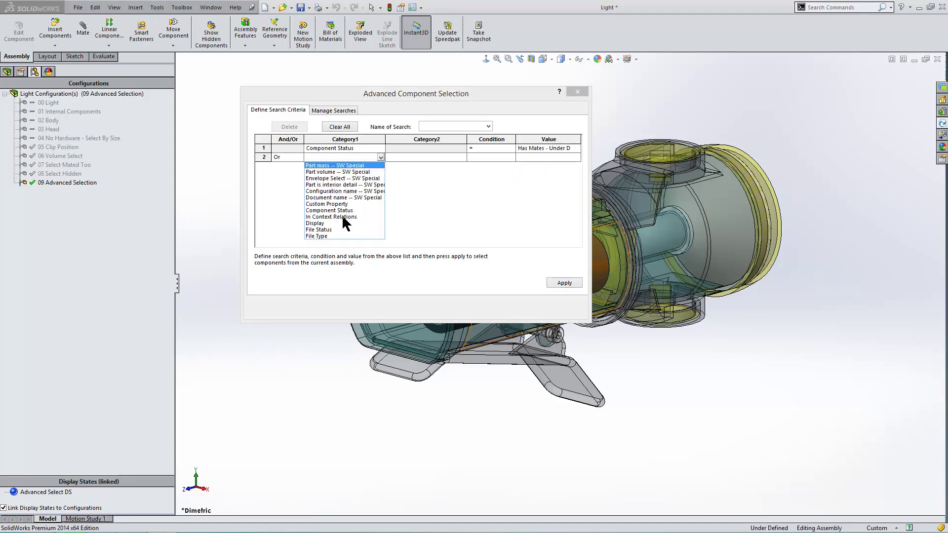
{"action": "left_click", "coordinate": [337, 205]}
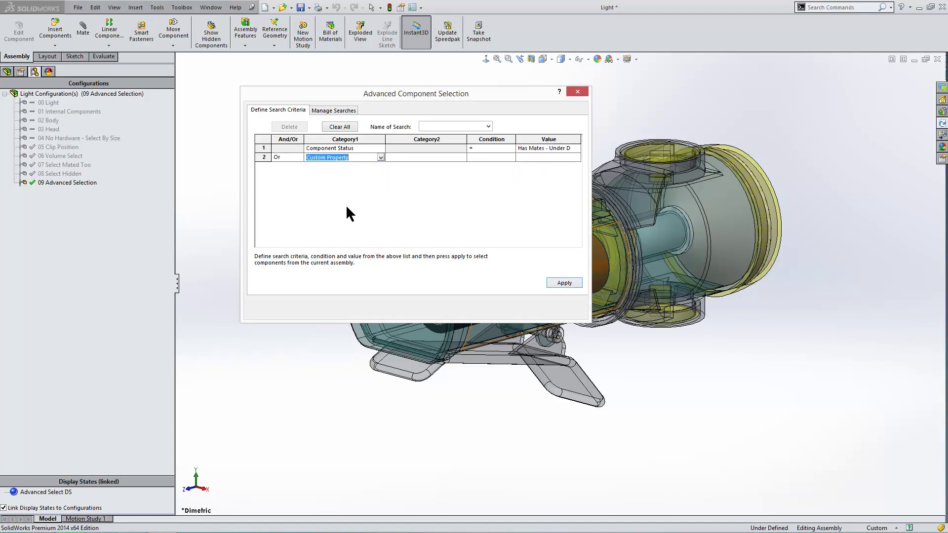
{"action": "left_click", "coordinate": [462, 158]}
{"action": "left_click", "coordinate": [429, 163]}
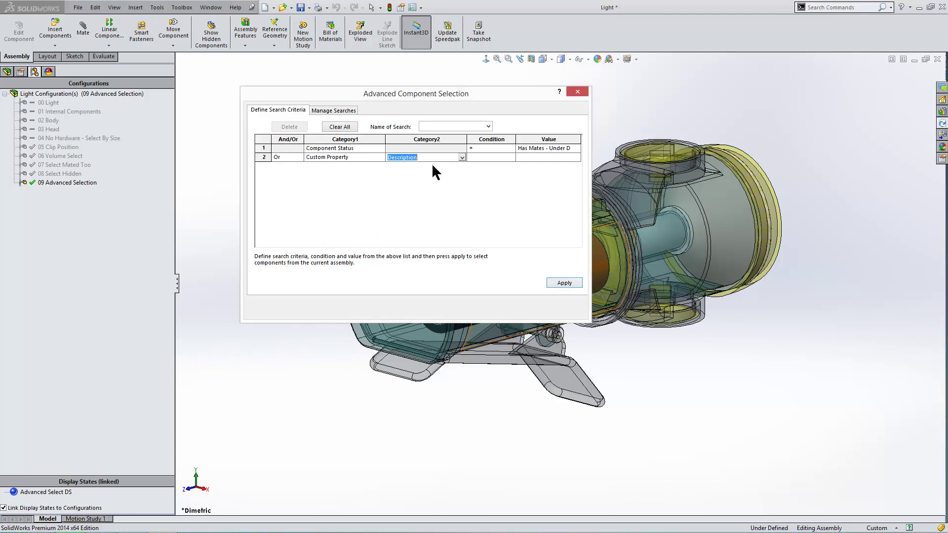
{"action": "left_click", "coordinate": [502, 158]}
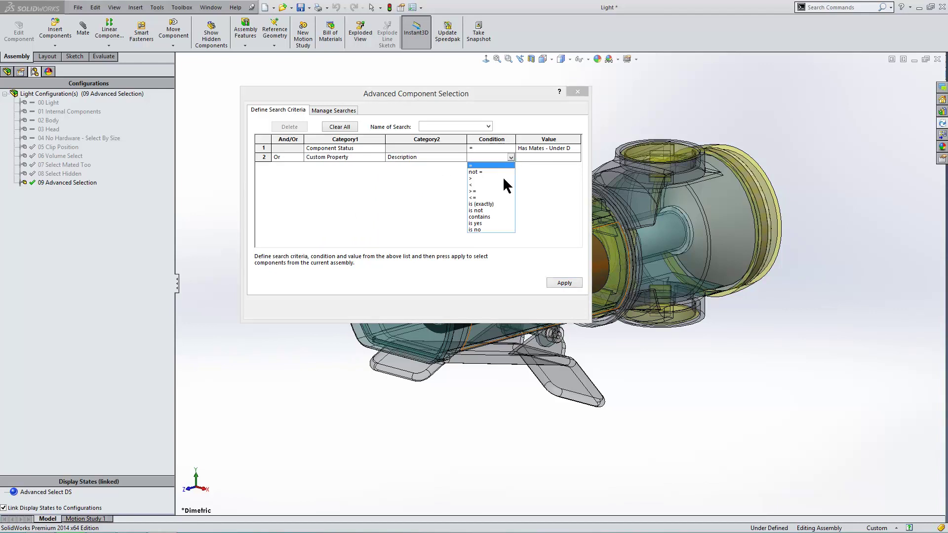
{"action": "left_click", "coordinate": [485, 212]}
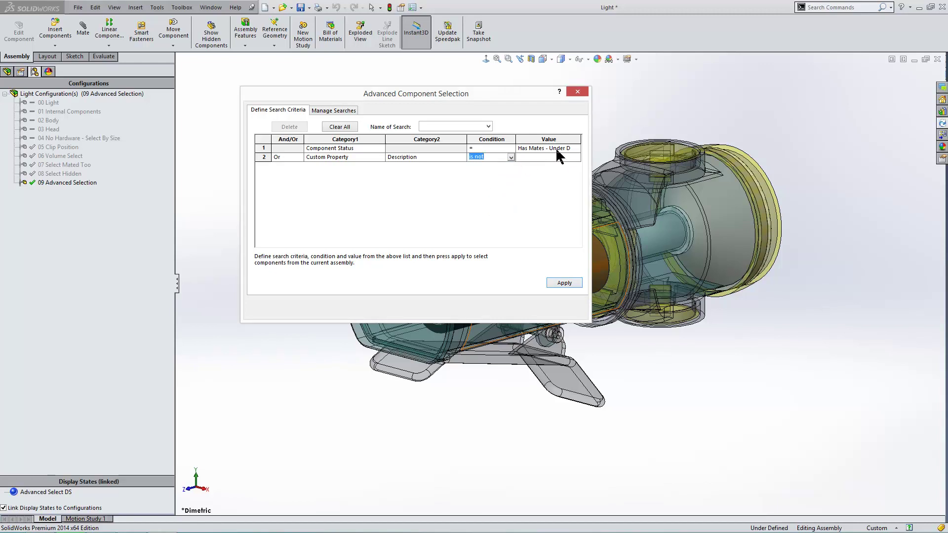
Save the search criteria under the name 'Search' and confirm it appears in saved searches.
{"action": "left_click", "coordinate": [450, 127]}
{"action": "type", "text": "Search"}
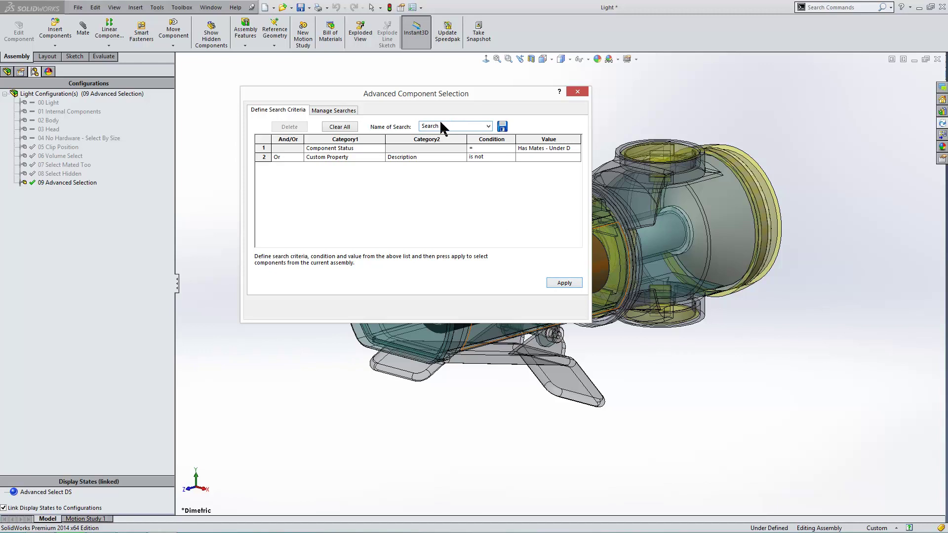
{"action": "left_click", "coordinate": [503, 127]}
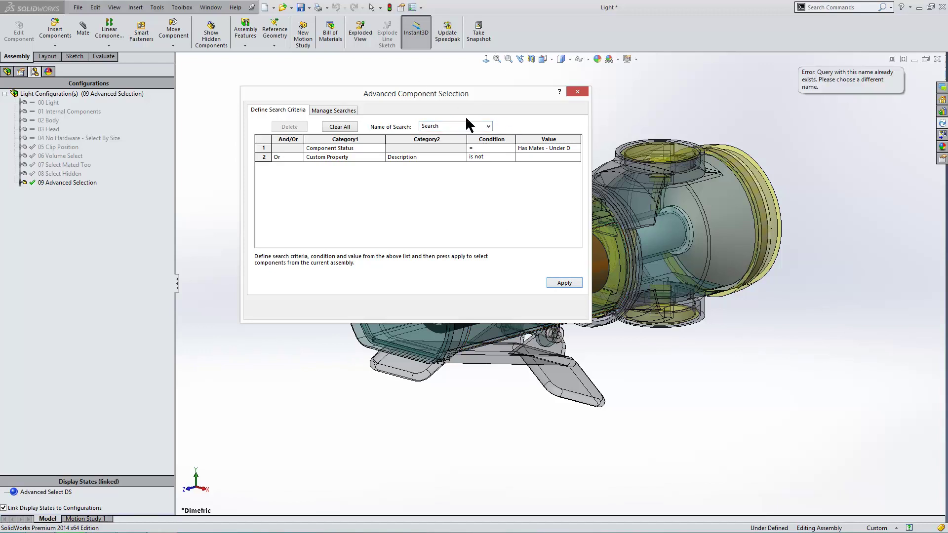
{"action": "left_click", "coordinate": [344, 112]}
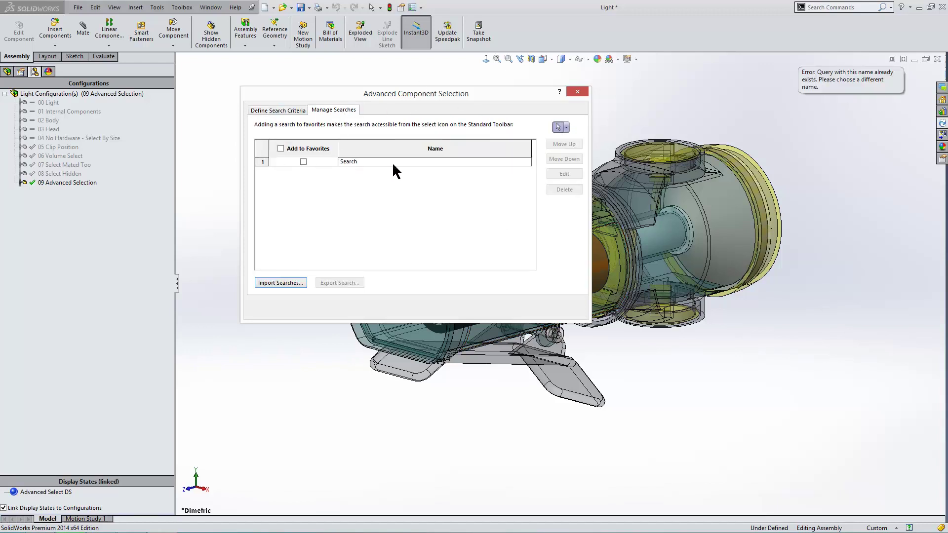
Apply the search, close the dialog, and view the selected components in the design tree.
{"action": "left_click", "coordinate": [296, 112]}
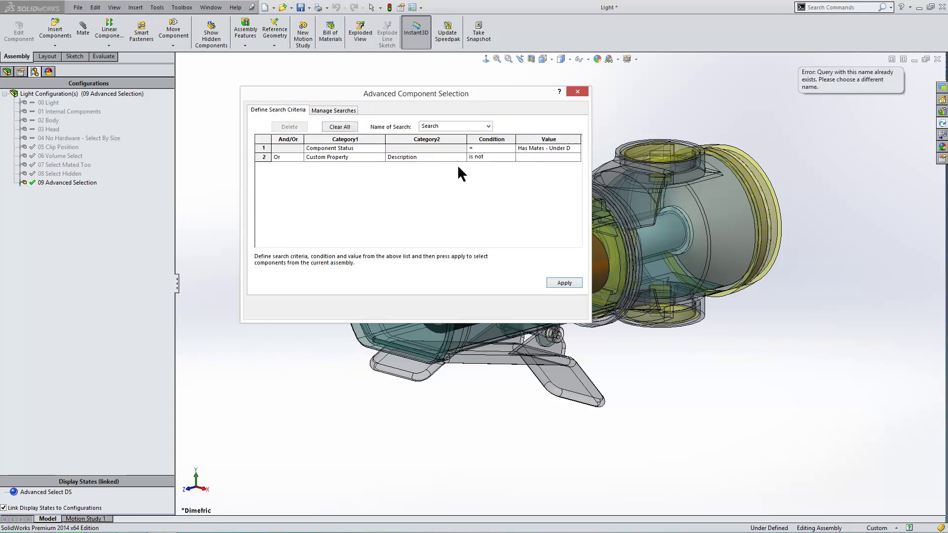
{"action": "left_click", "coordinate": [564, 283]}
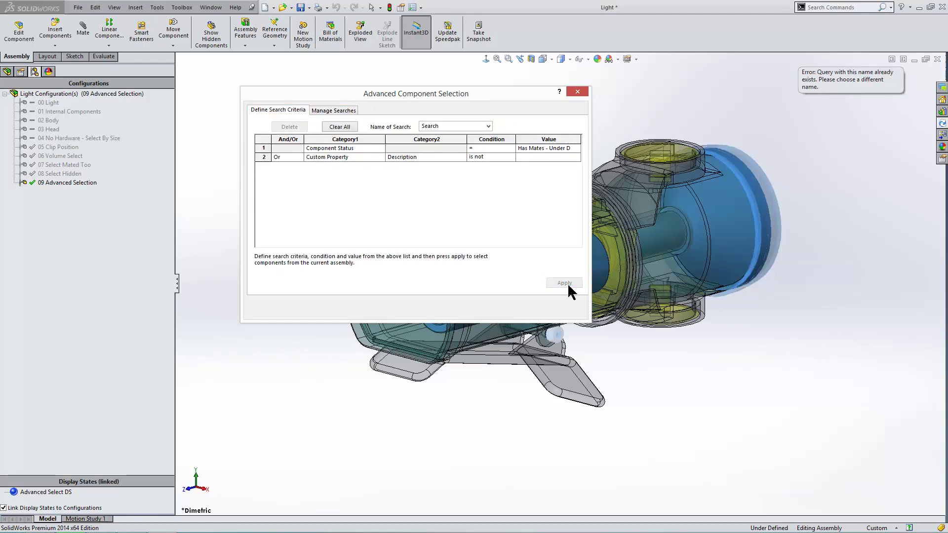
{"action": "left_click", "coordinate": [578, 93]}
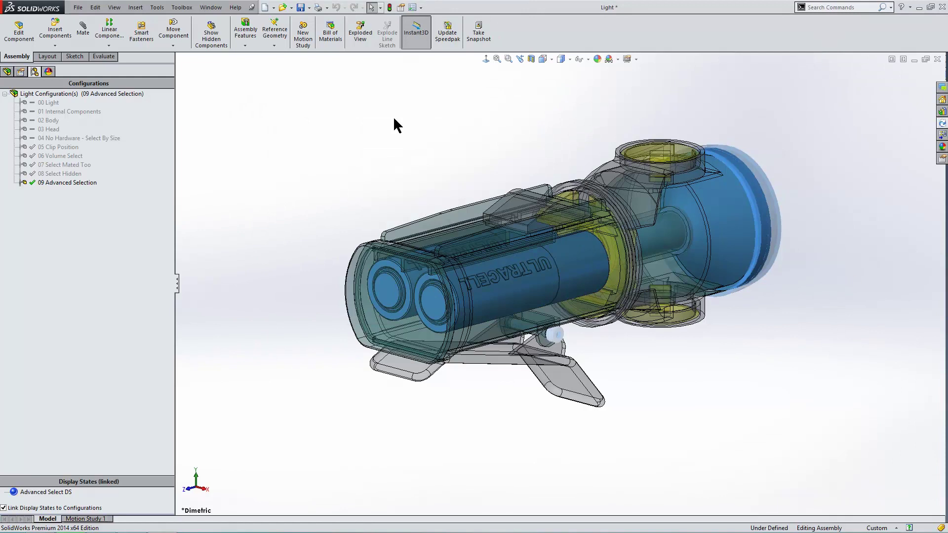
{"action": "left_click", "coordinate": [7, 71]}
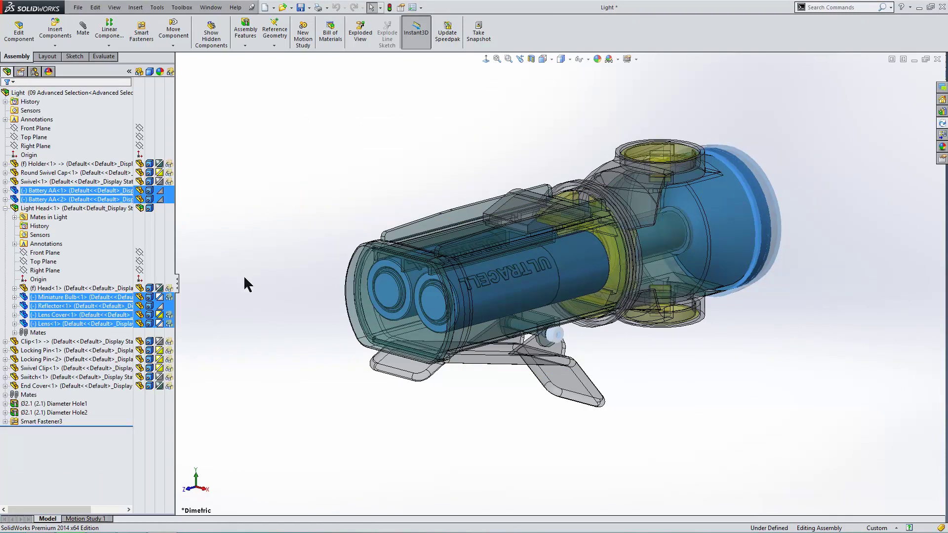